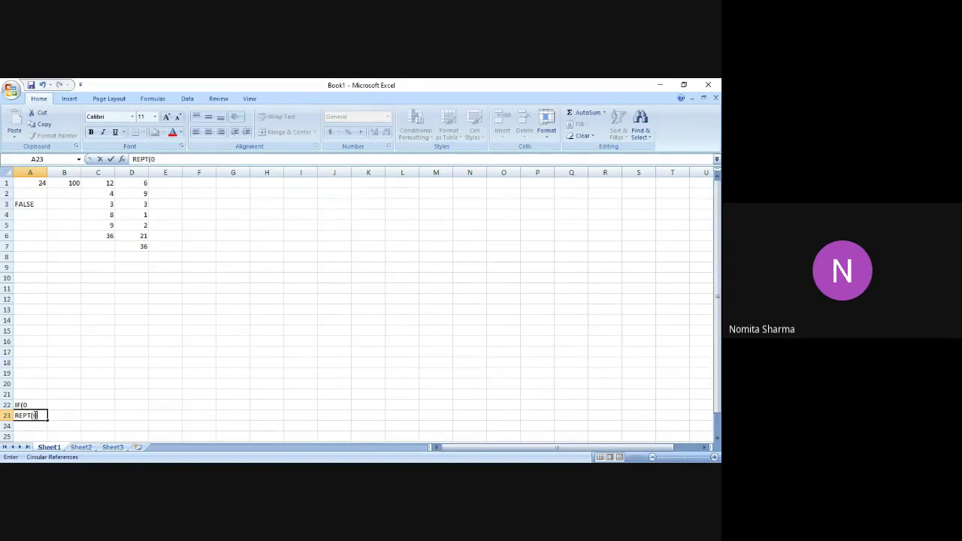
Step: Commit the REPT(0 label in A23 and add the label SUBSTITUTE() in cell A24
key("Return")
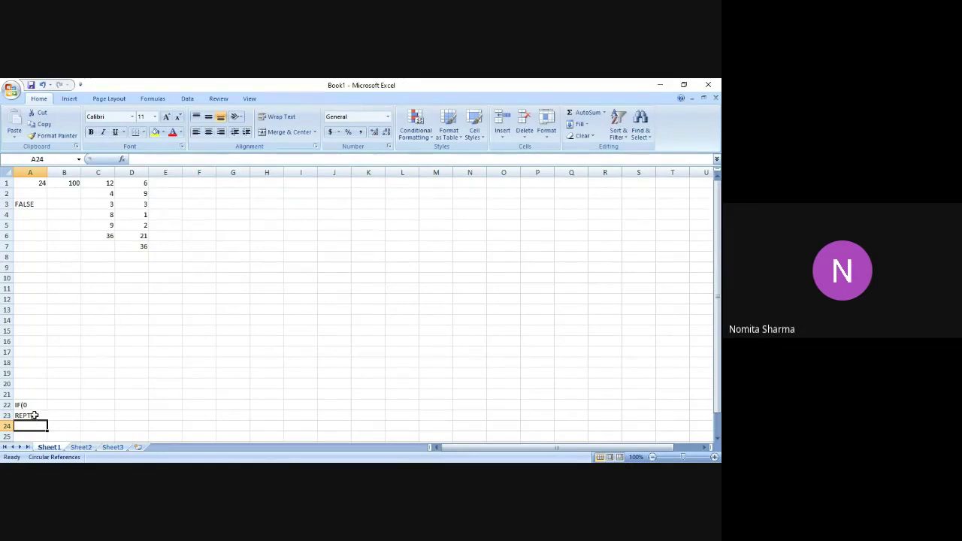
type("SUB")
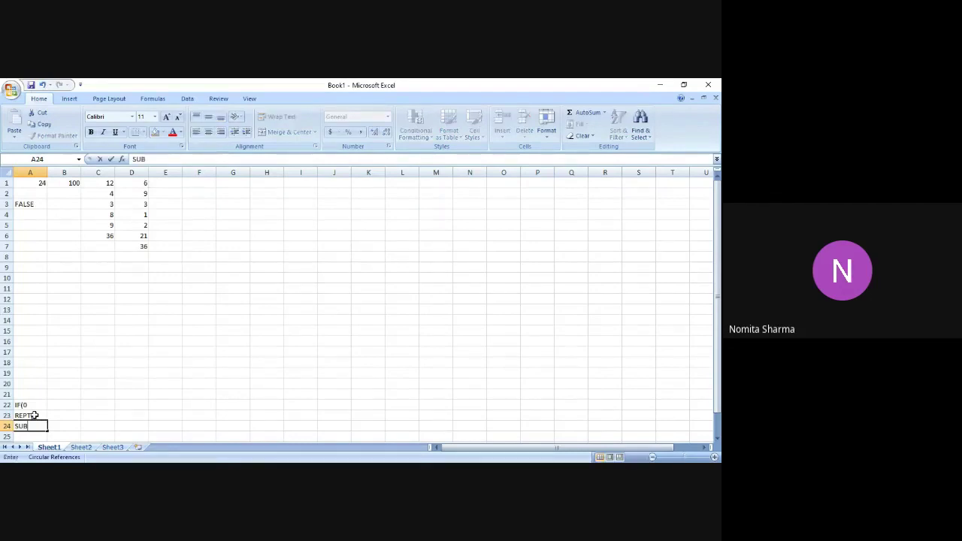
type("STITUTE()")
key("Return")
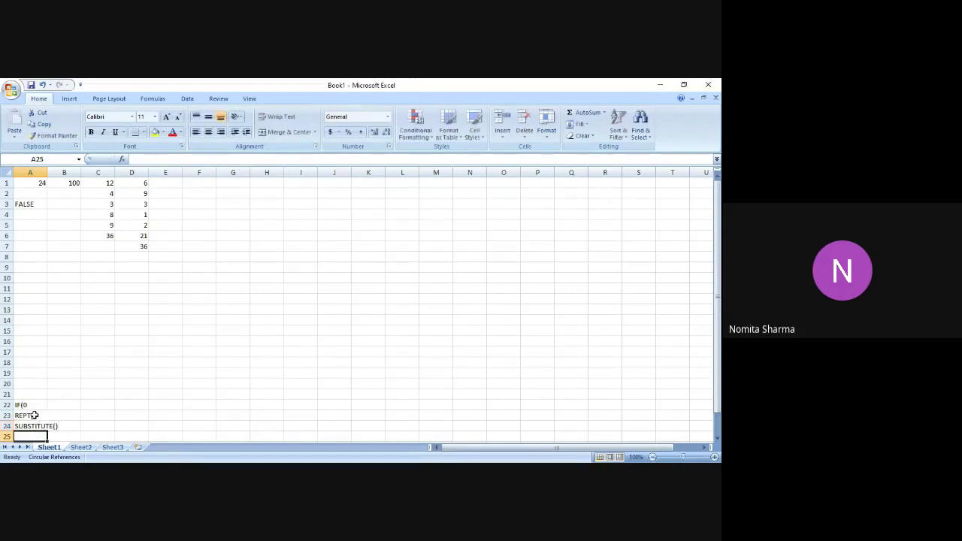
key("Up")
key("Up")
key("Up")
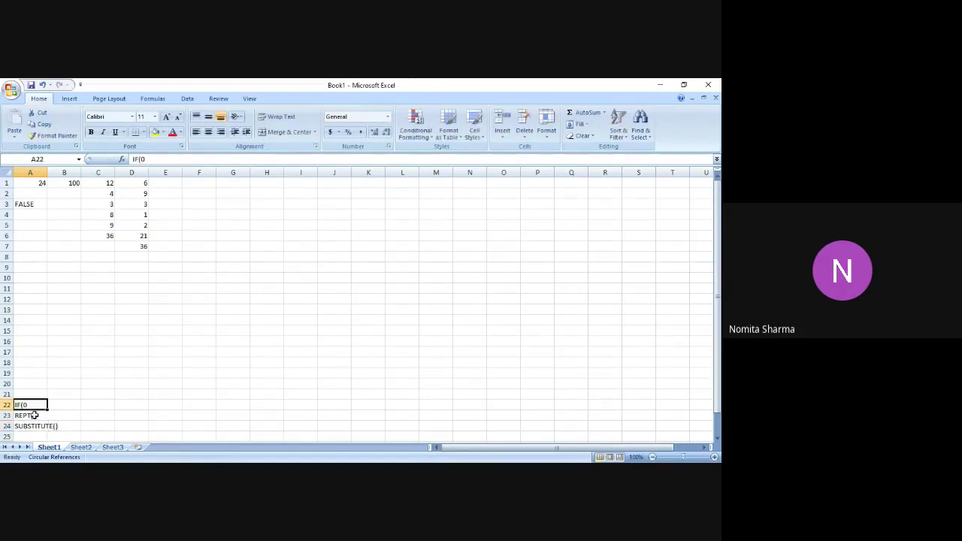
Step: Enter the sample texts ABCTR in cell F1 and ADE432 in cell F2
left_click(199, 184)
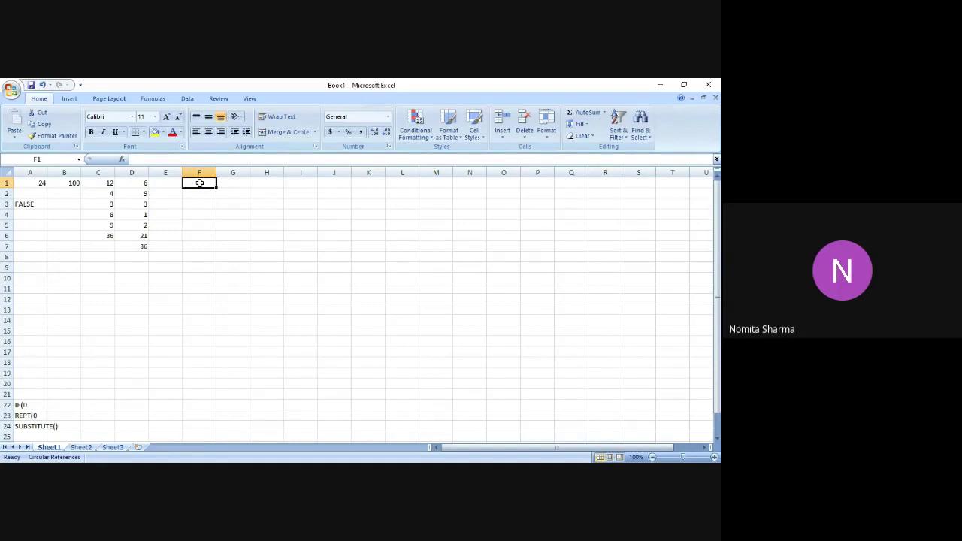
type("AB")
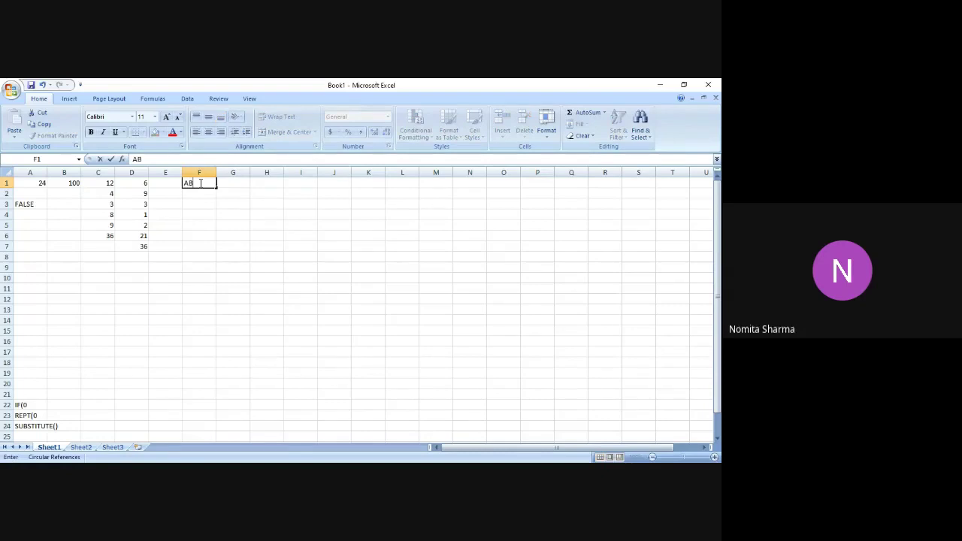
type("C")
type("TR")
key("Return")
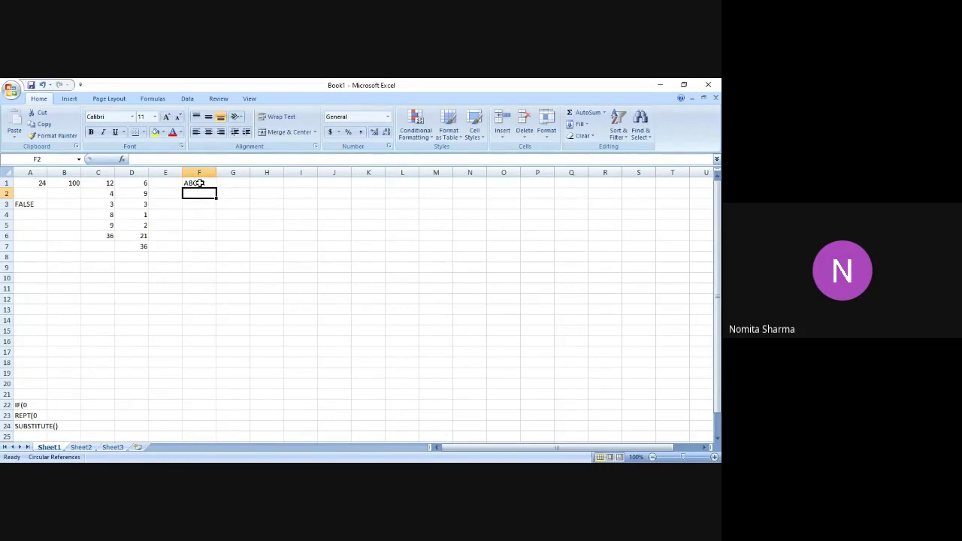
type("ADE")
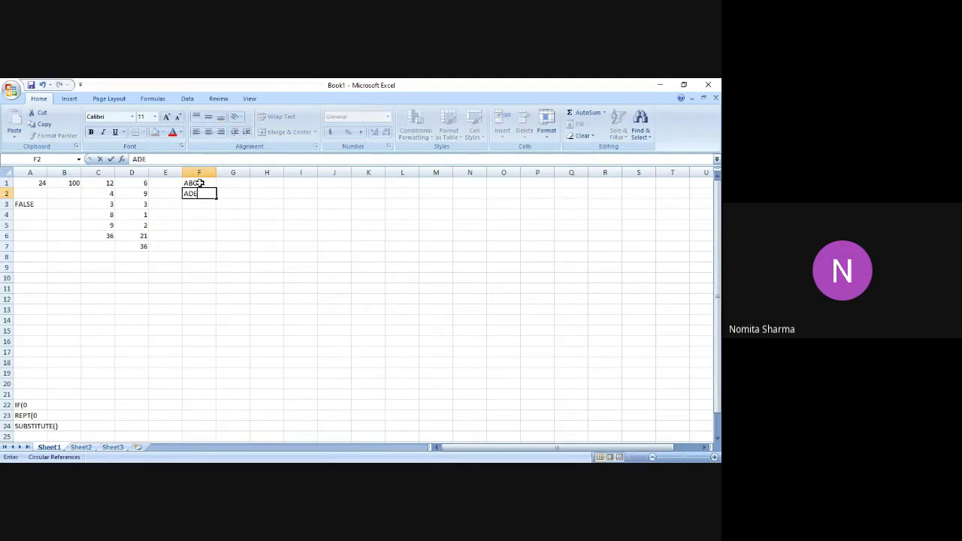
type("432")
key("Return")
Step: Enter the sample texts ADAADAF in cell F3 and ABCBABCBC in cell F4
type("ADA")
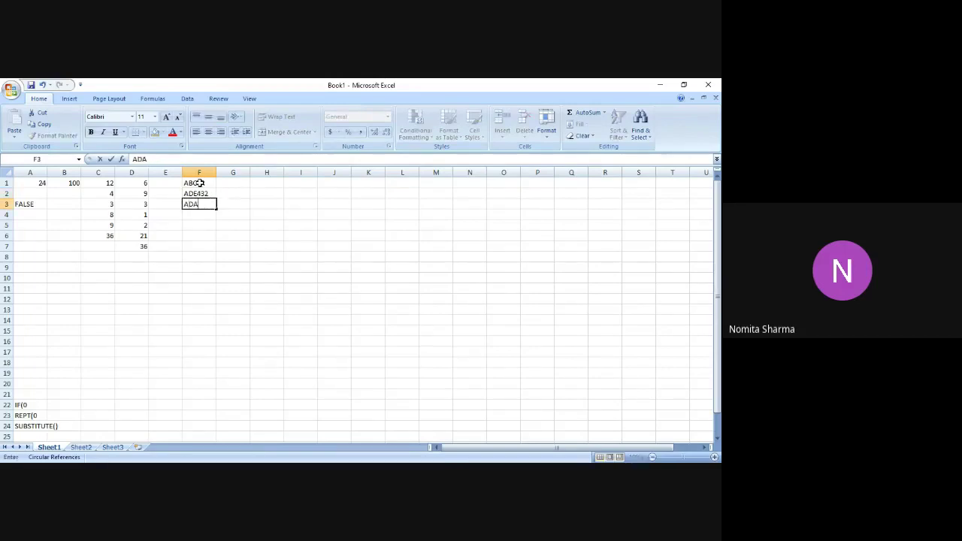
type("ADAF")
key("Return")
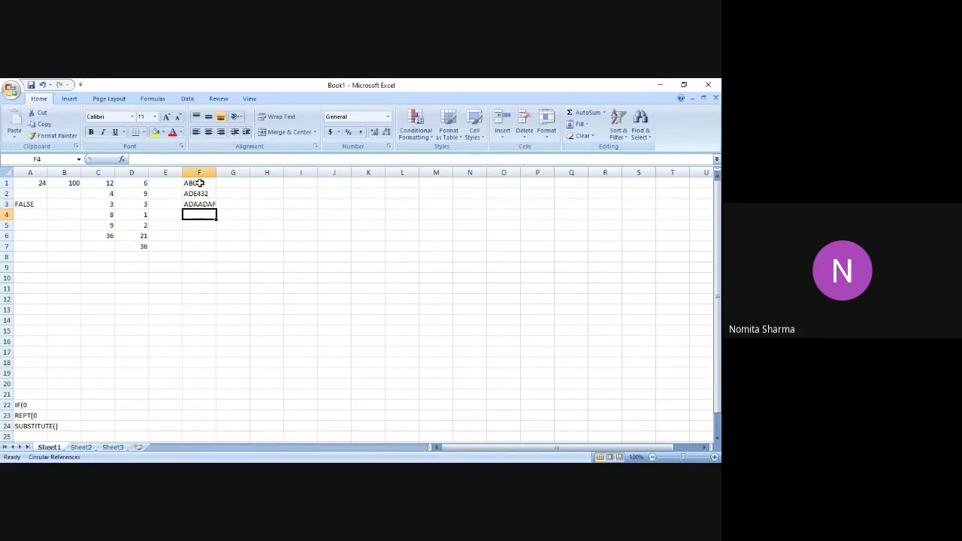
type("A")
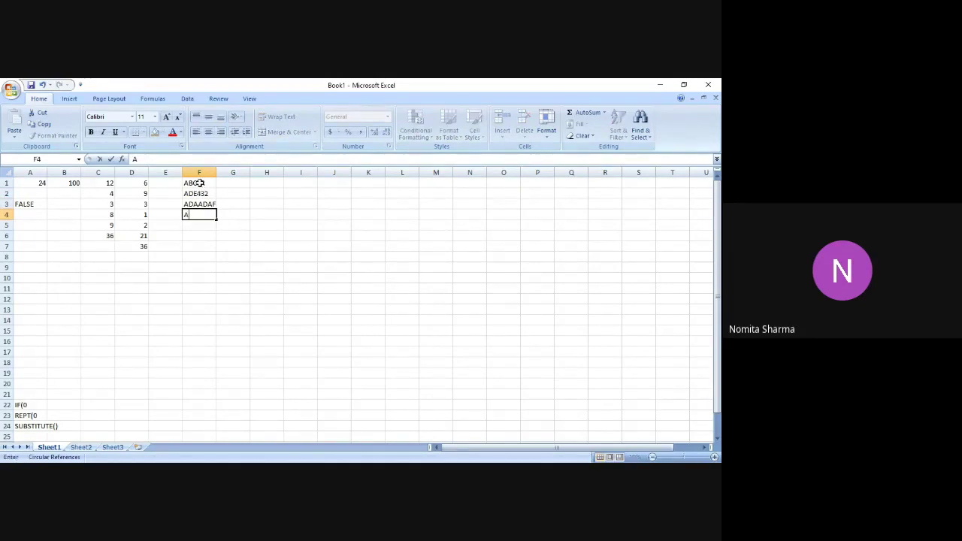
type("BCBABCBC")
key("Return")
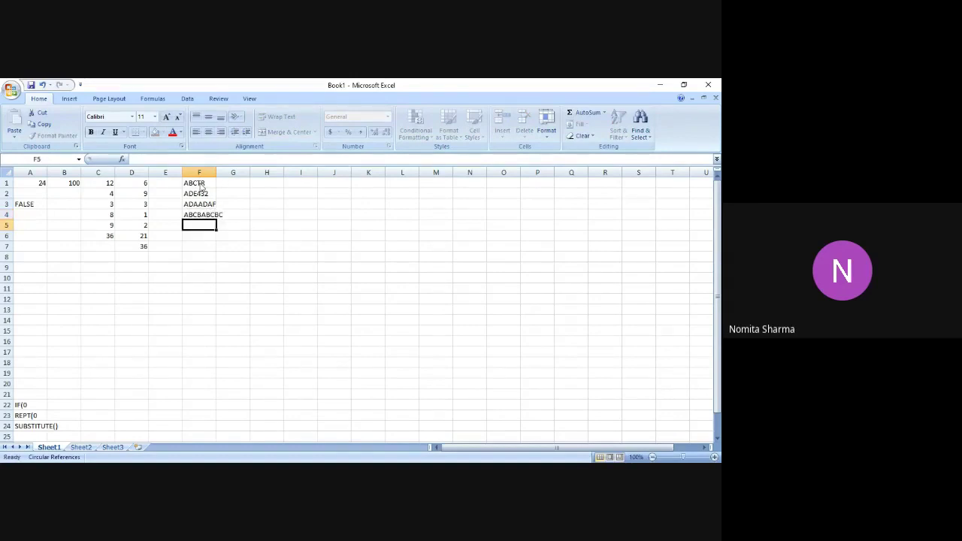
Step: Widen column F so that the long text in F4 fits, keeping cell G1 selected
key("Up")
key("Up")
key("Up")
key("Up")
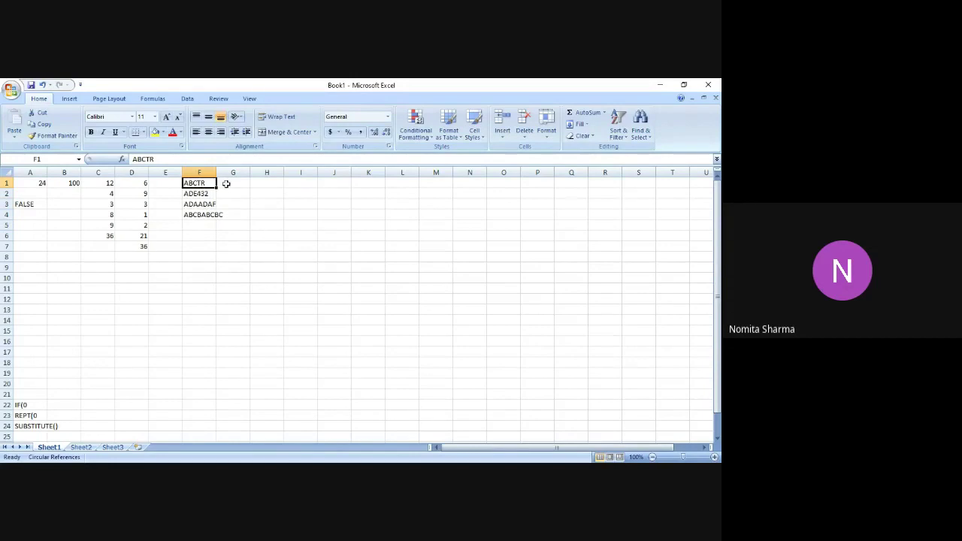
left_click(229, 184)
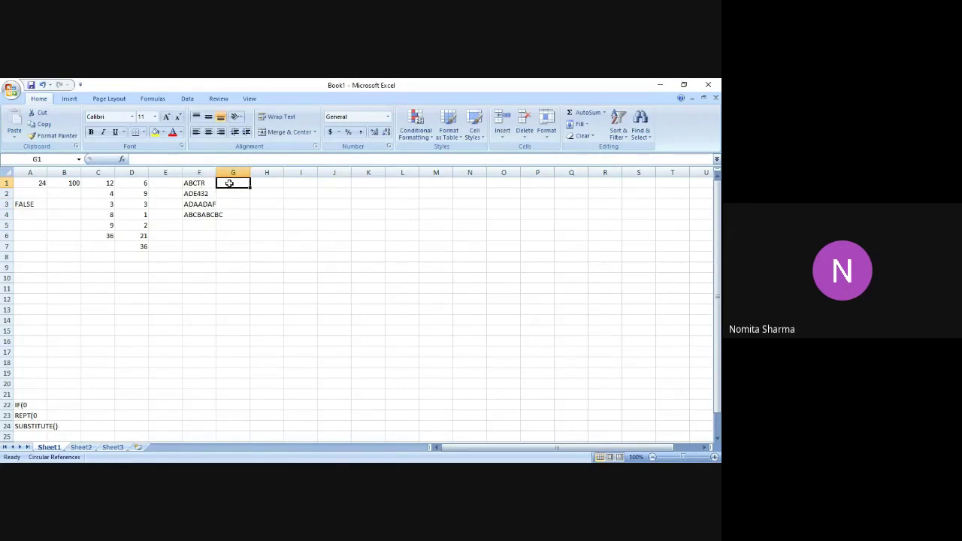
left_click_drag(216, 174, 225, 174)
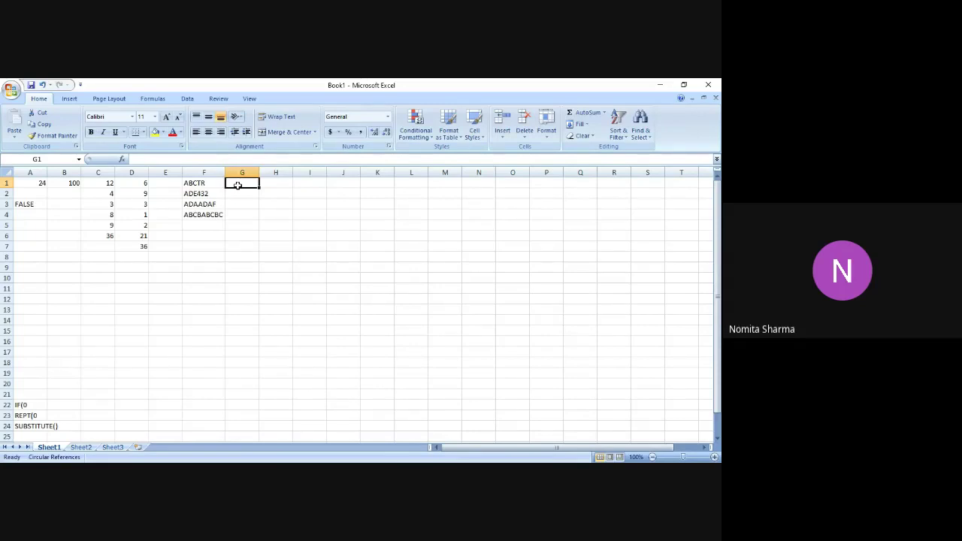
Step: Enter the formula =REPT("T",3) in cell G1 and check it in the selected cell
type("=")
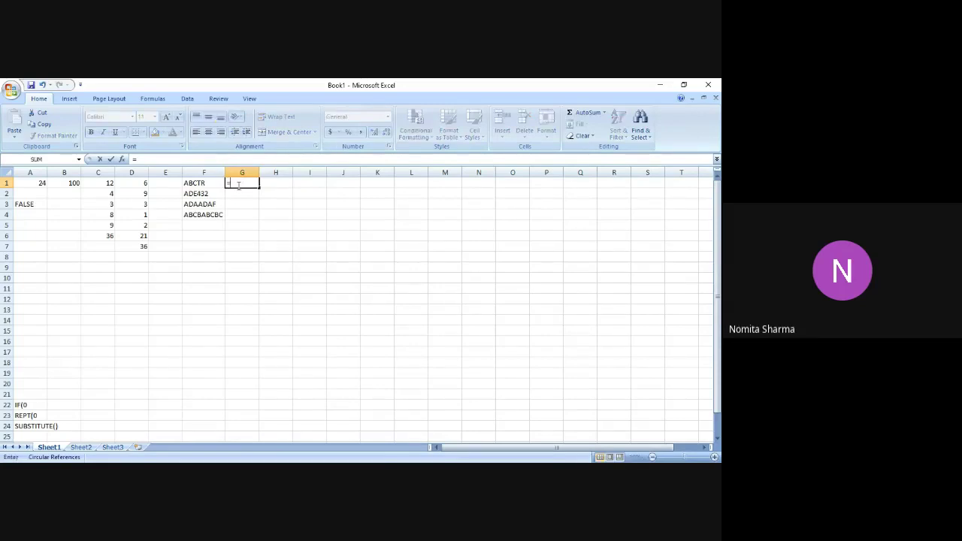
type("RE")
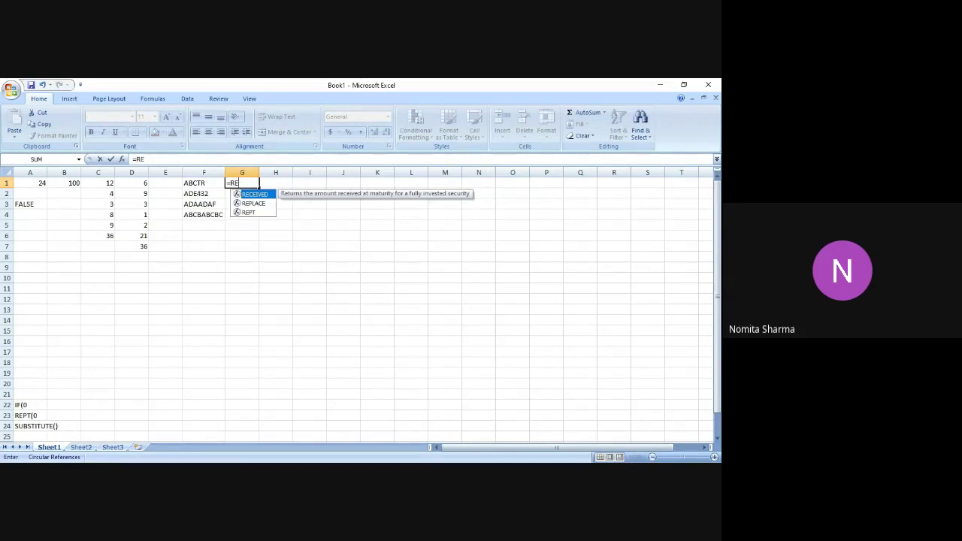
key("Down")
key("Down")
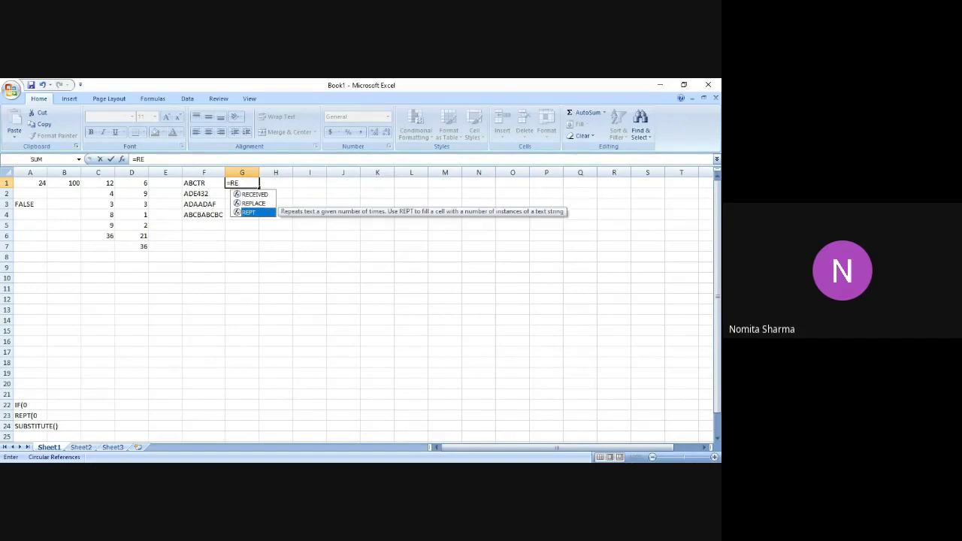
key("Tab")
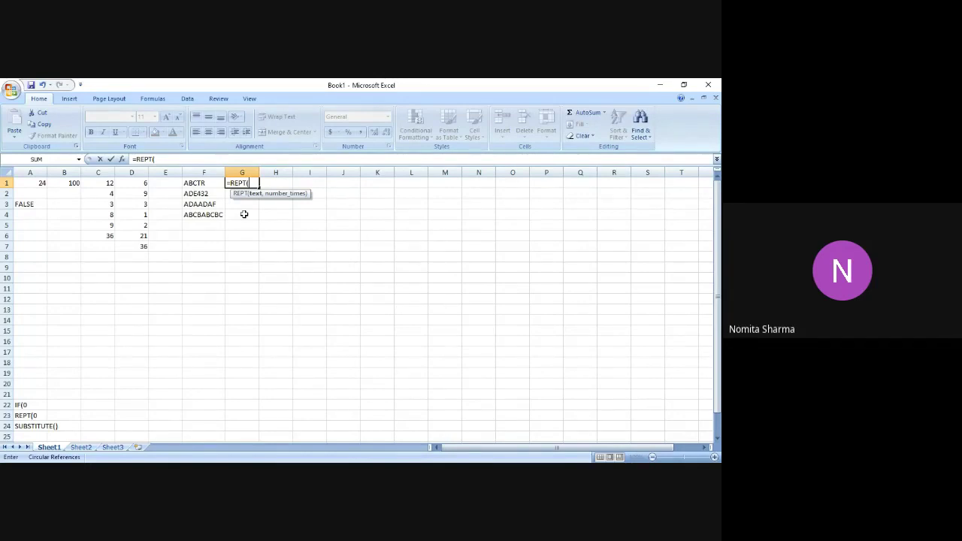
type("\"T\",3)")
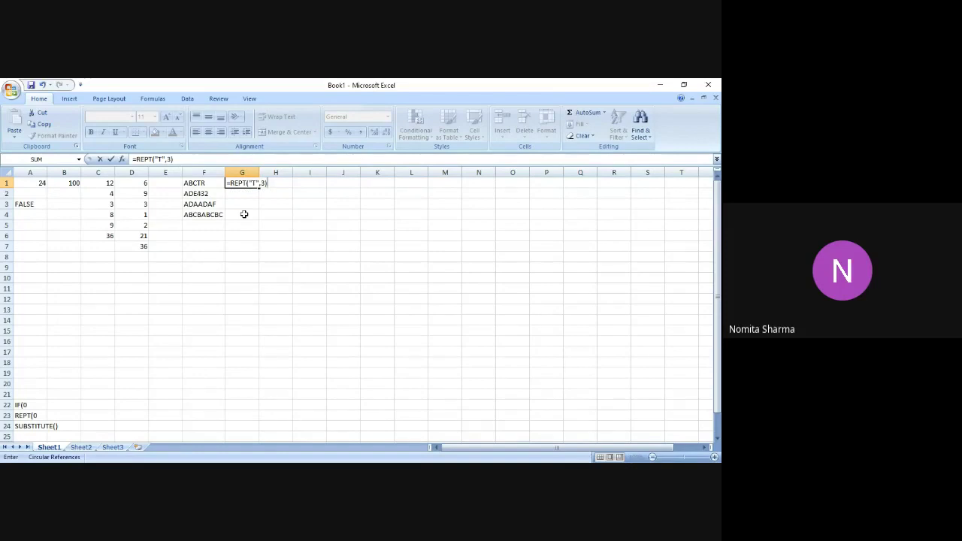
key("Return")
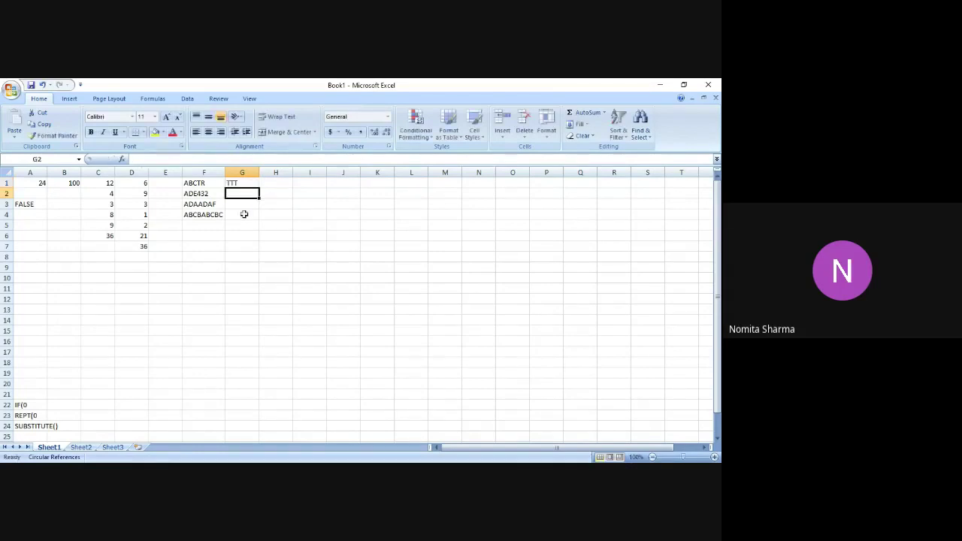
key("Up")
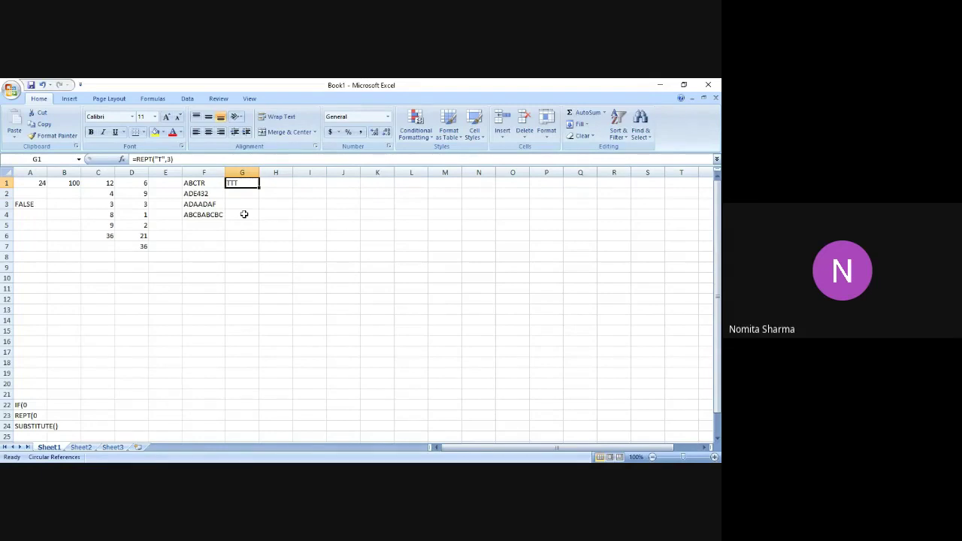
Step: Enter the formula =REPT("D",2) in cell G2, keeping that cell selected
key("Down")
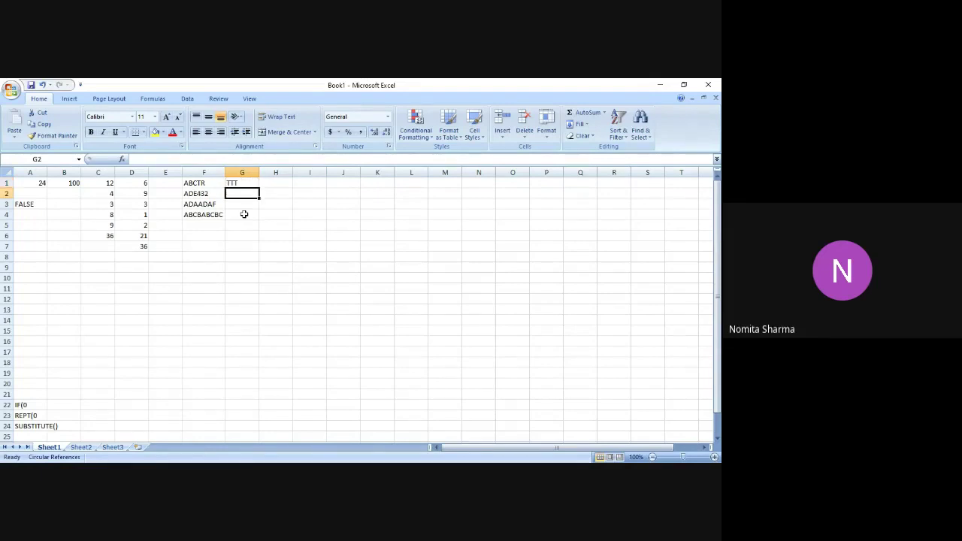
type("=")
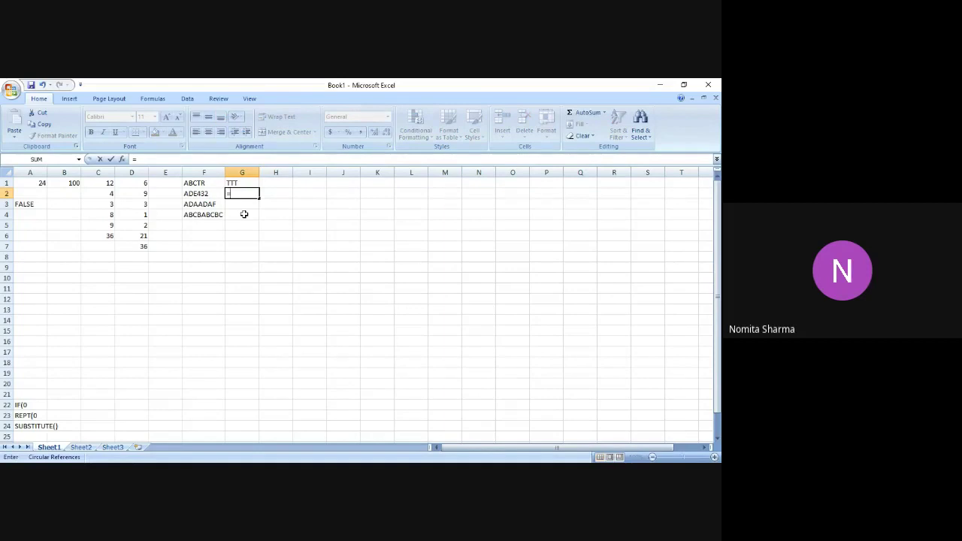
type("REPT")
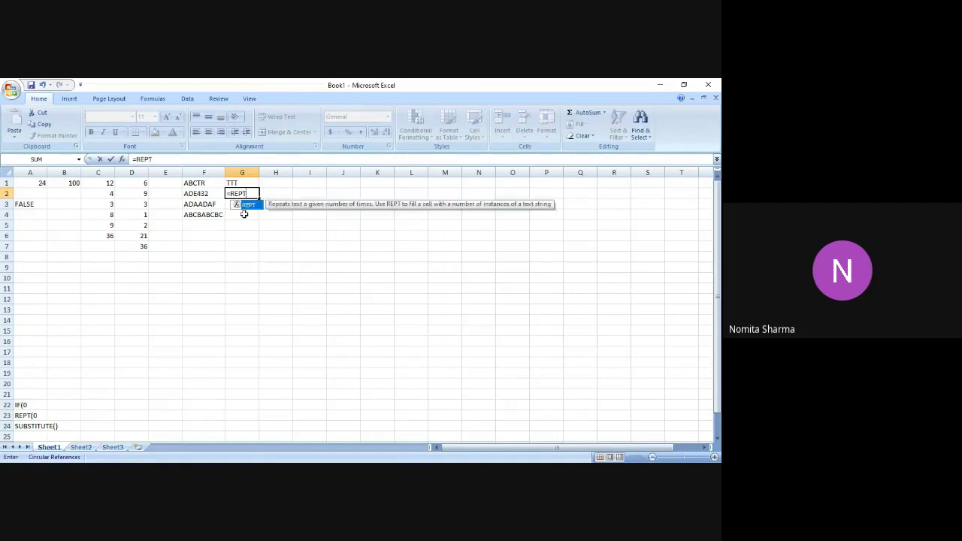
type("(")
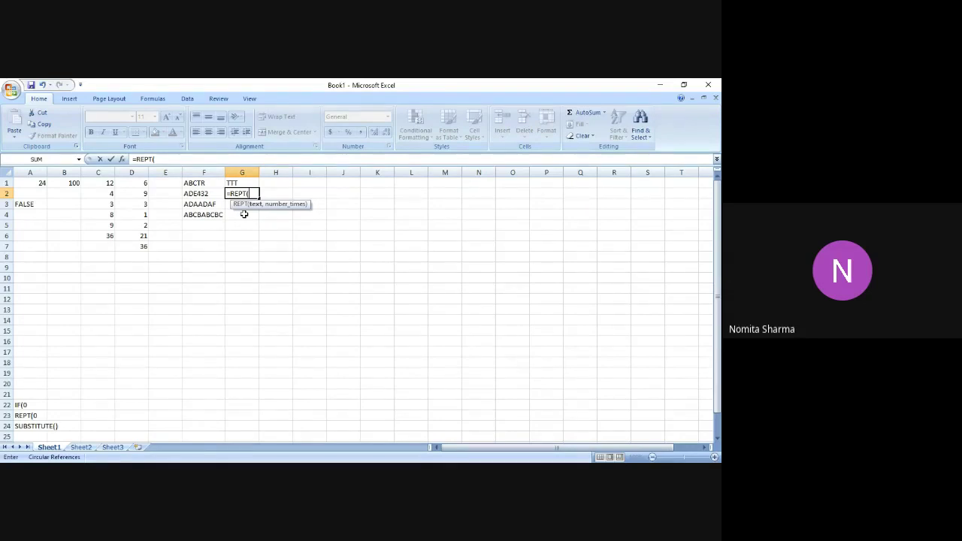
type("a")
key("BackSpace")
type("\"D\",2)")
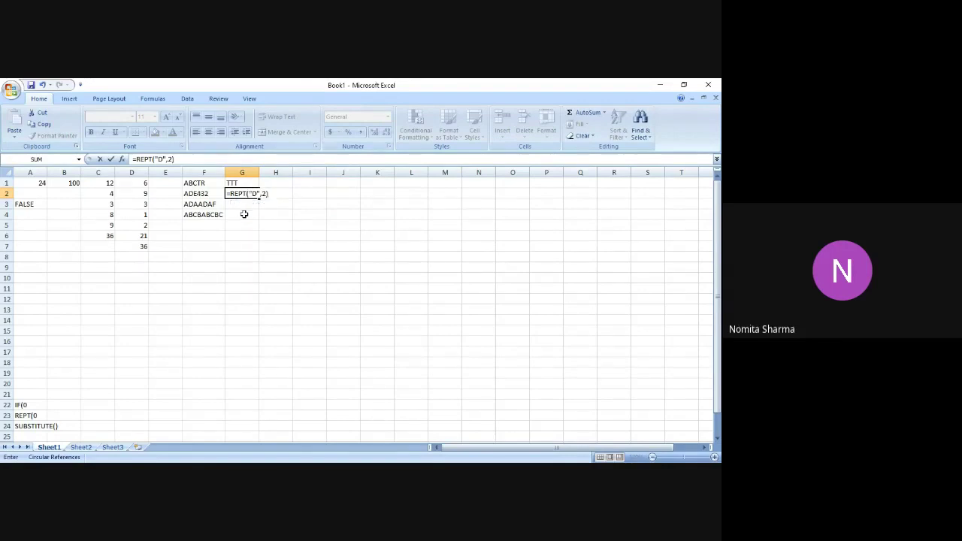
key("ctrl+Return")
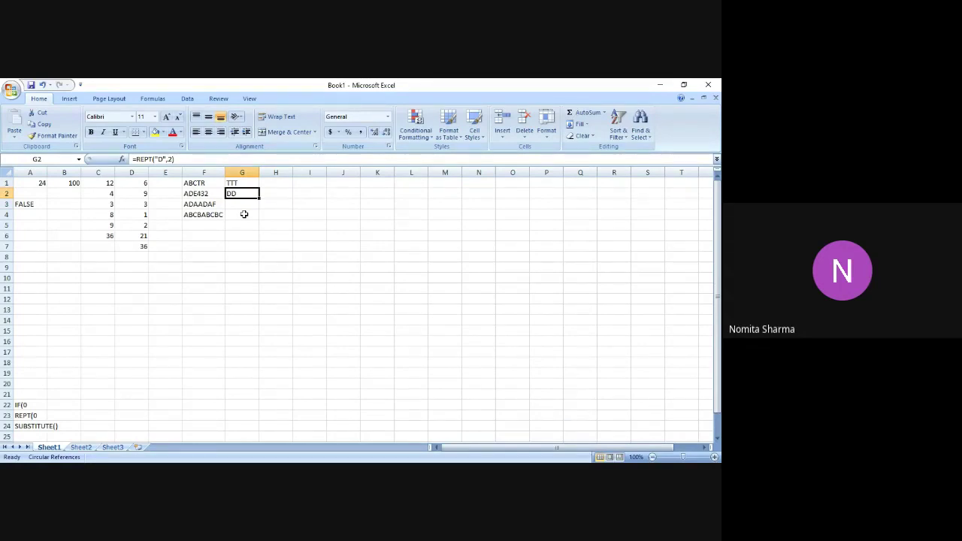
Step: Enter the formula =REPT("A",0) in cell G3, keeping that cell selected
key("Down")
type("=REPT")
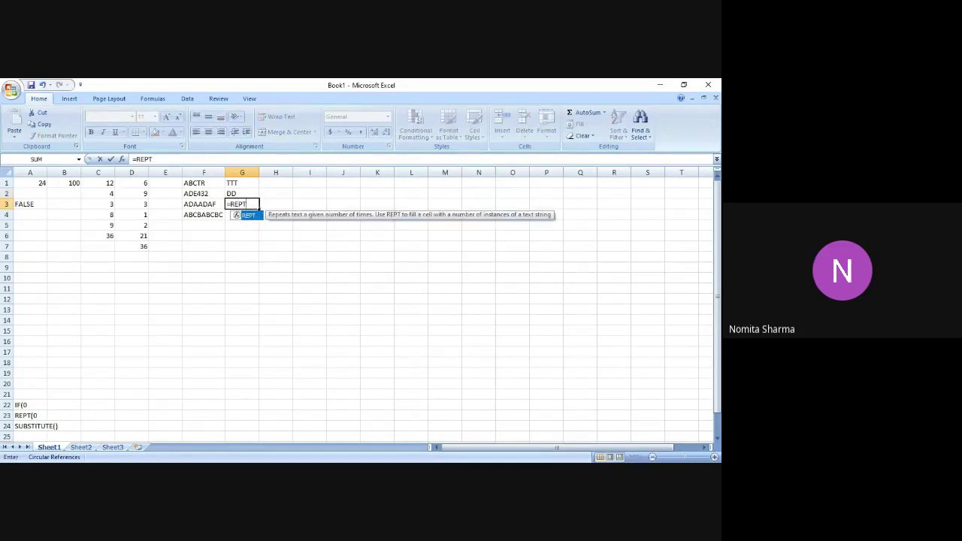
type("(\"A")
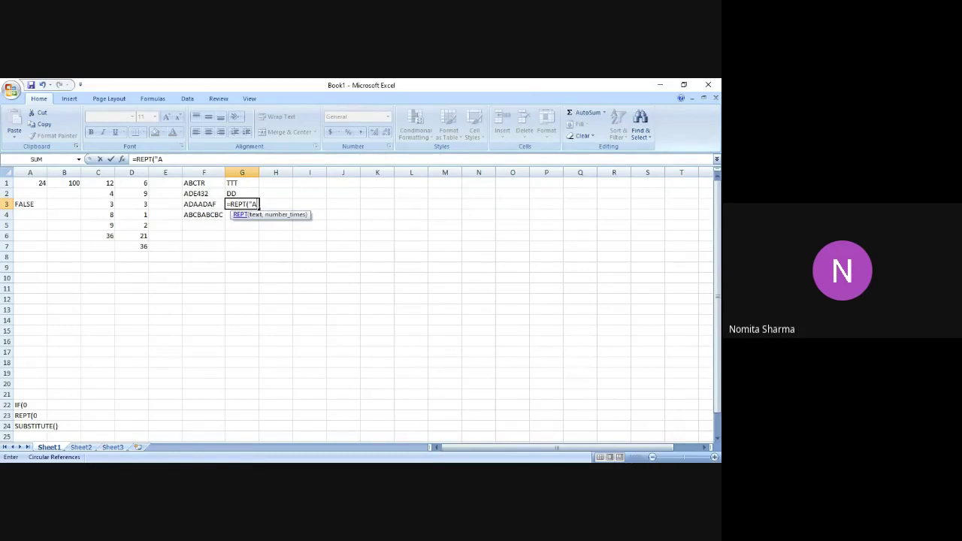
type("\",0)")
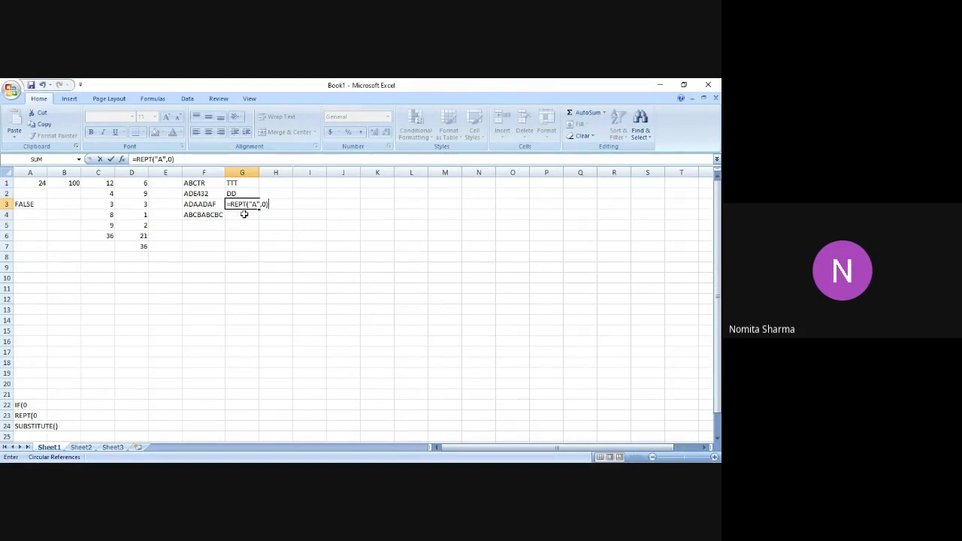
key("ctrl+Return")
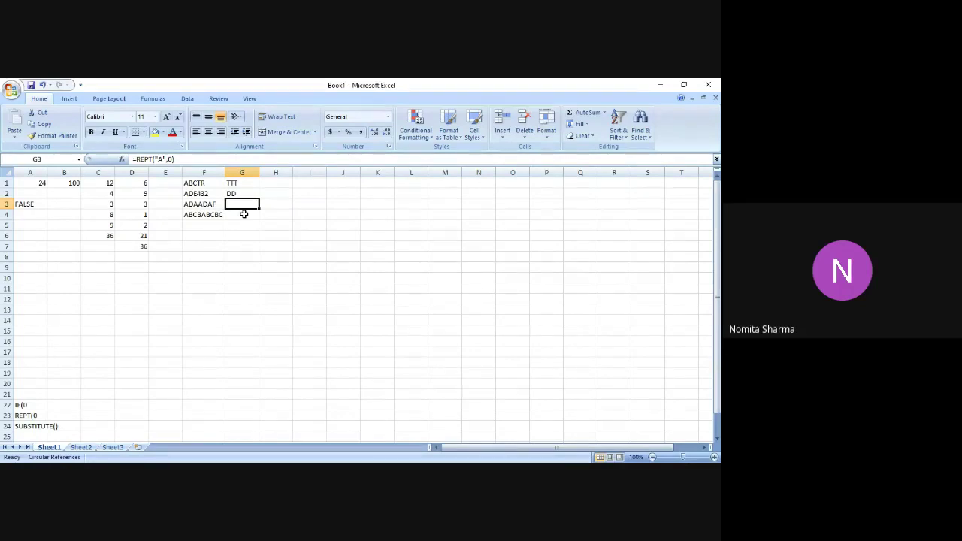
Step: Enter the formula =REPT("B",-2) in cell G4 and reselect that cell
left_click(243, 214)
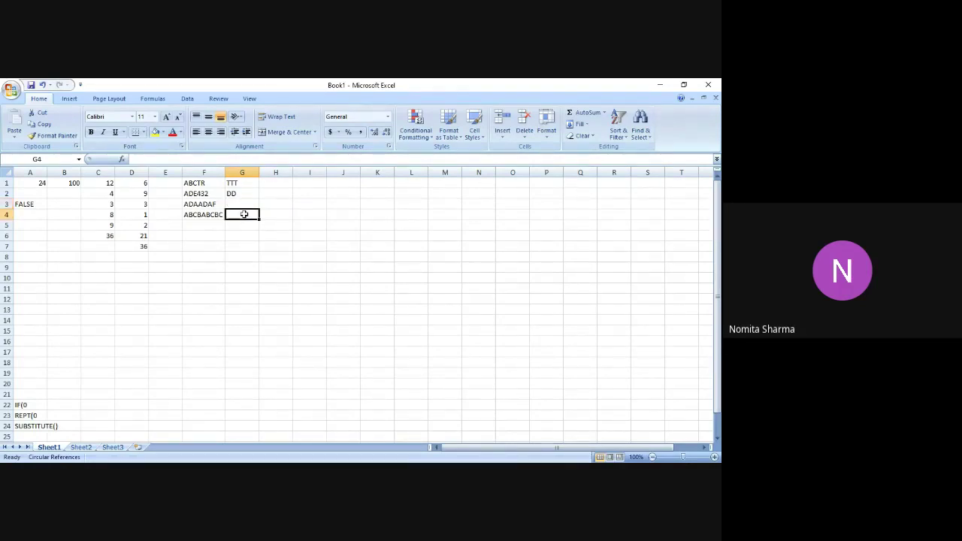
type("=REP")
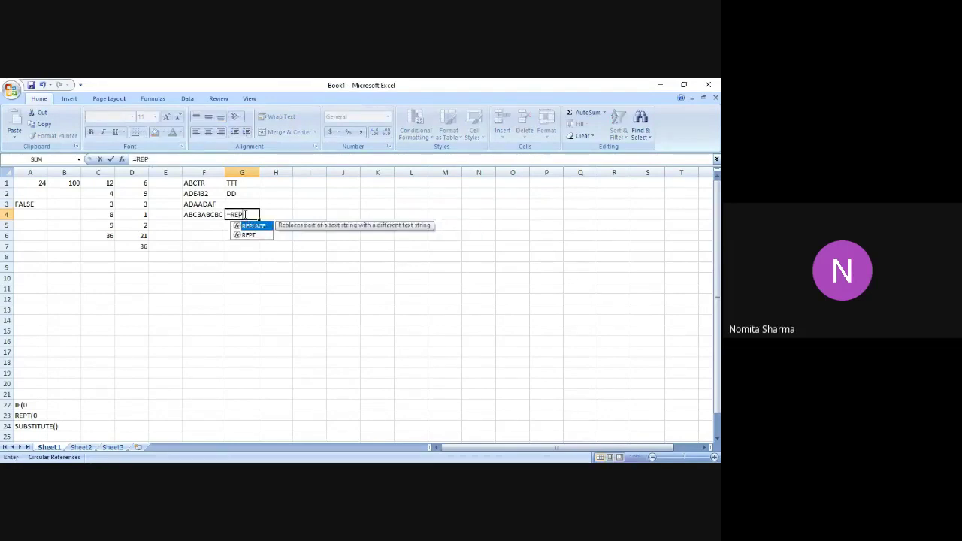
type("T(")
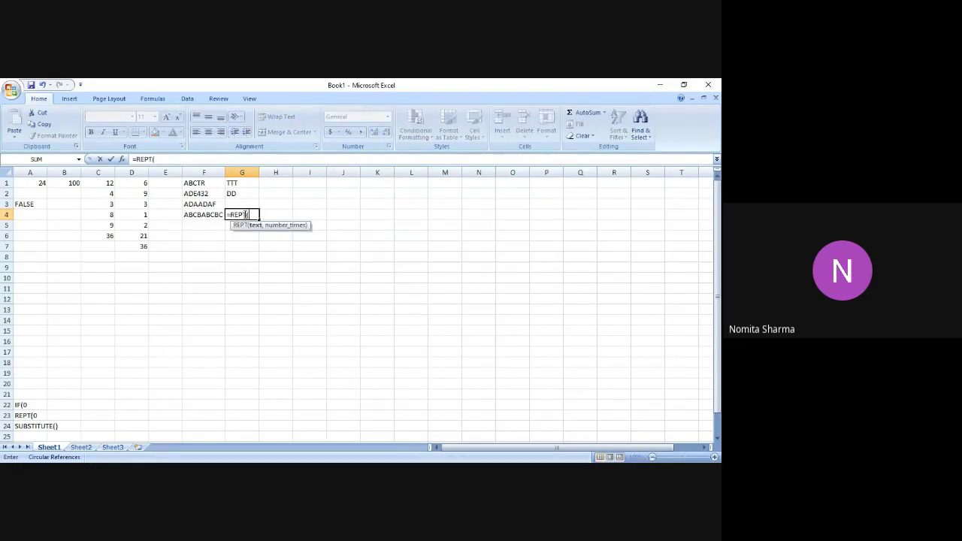
type("\"B\",-2)")
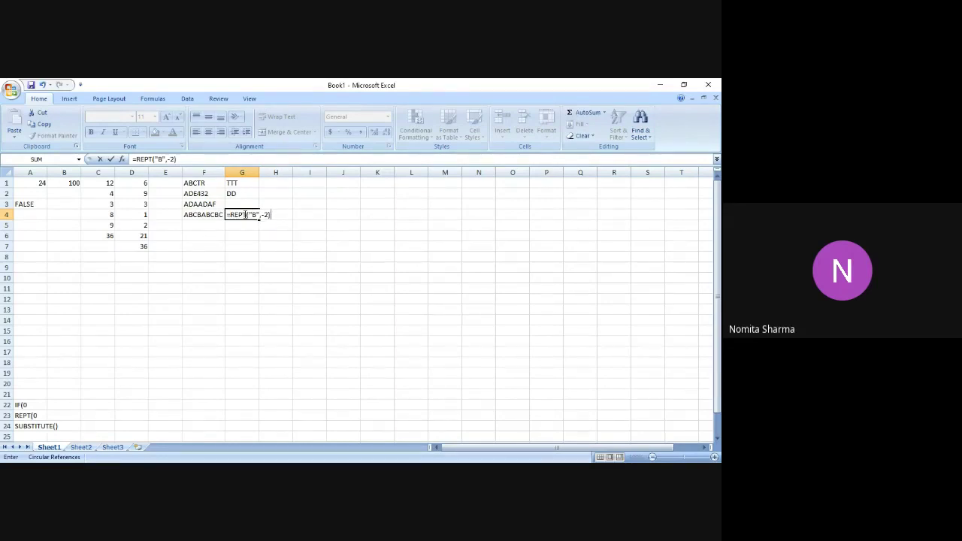
key("Return")
left_click(243, 215)
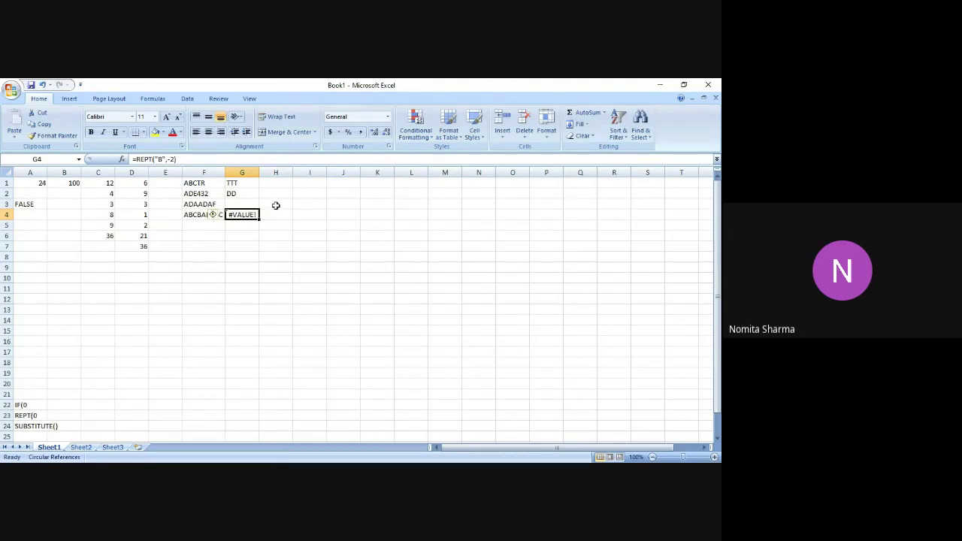
Step: Change the repeat count of the REPT formula in cell G3 to 32767, accepting the proposed formula correction
left_click(248, 204)
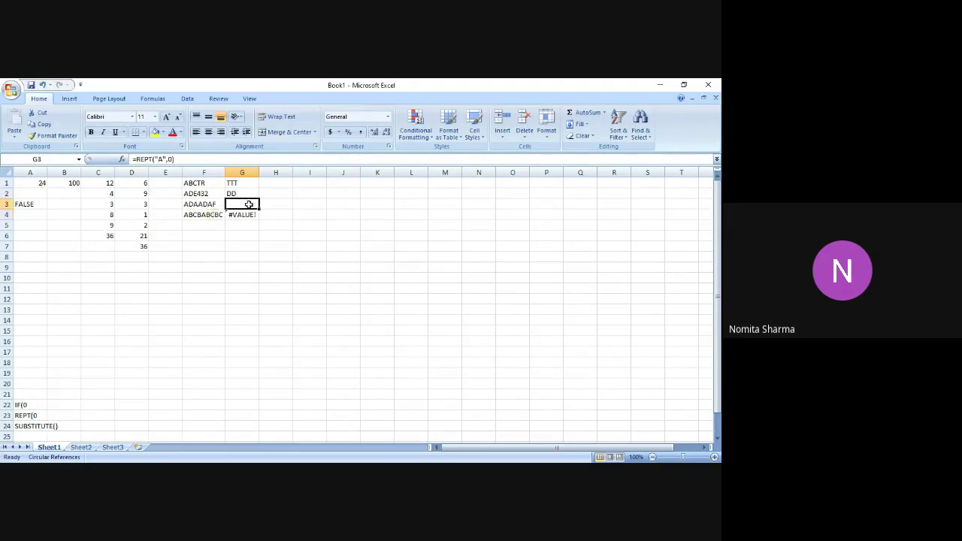
left_click(243, 160)
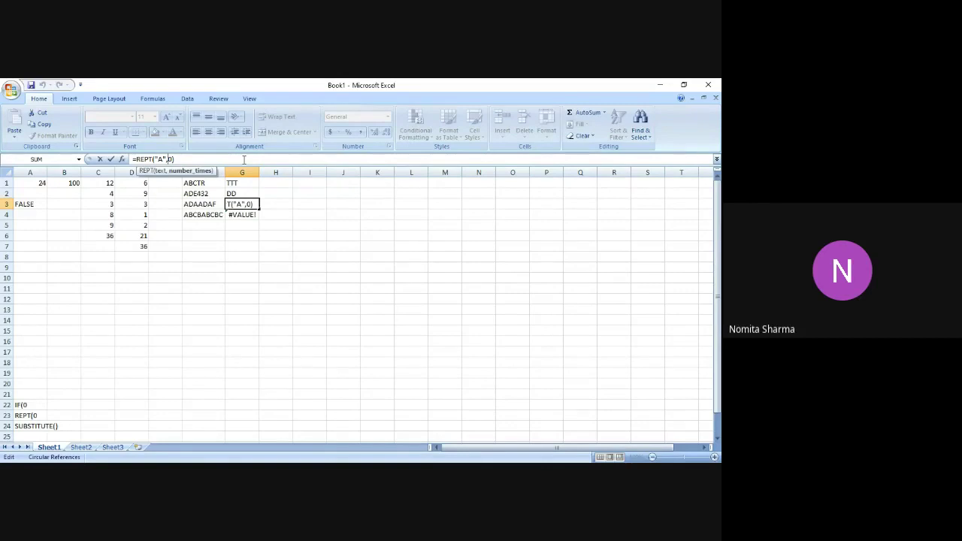
key("BackSpace")
type("32767)")
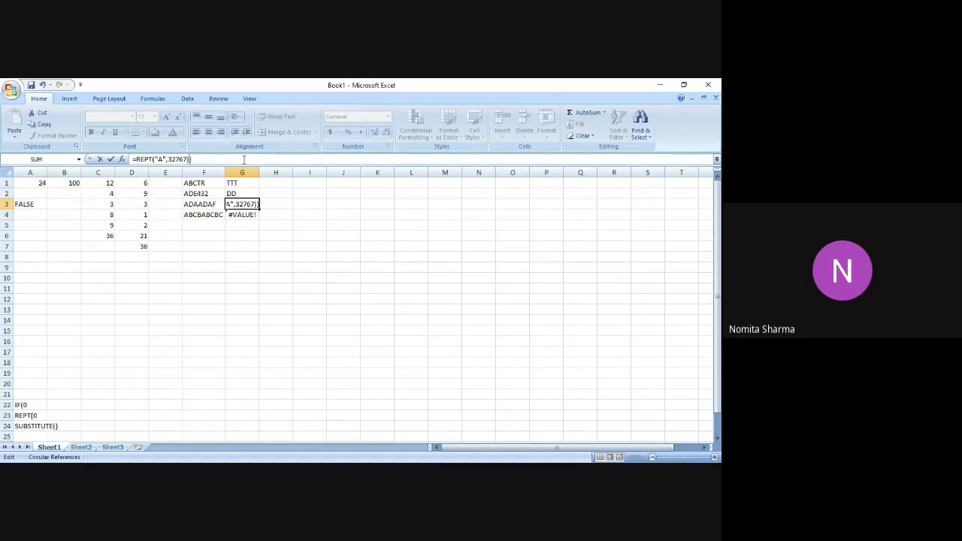
key("Return")
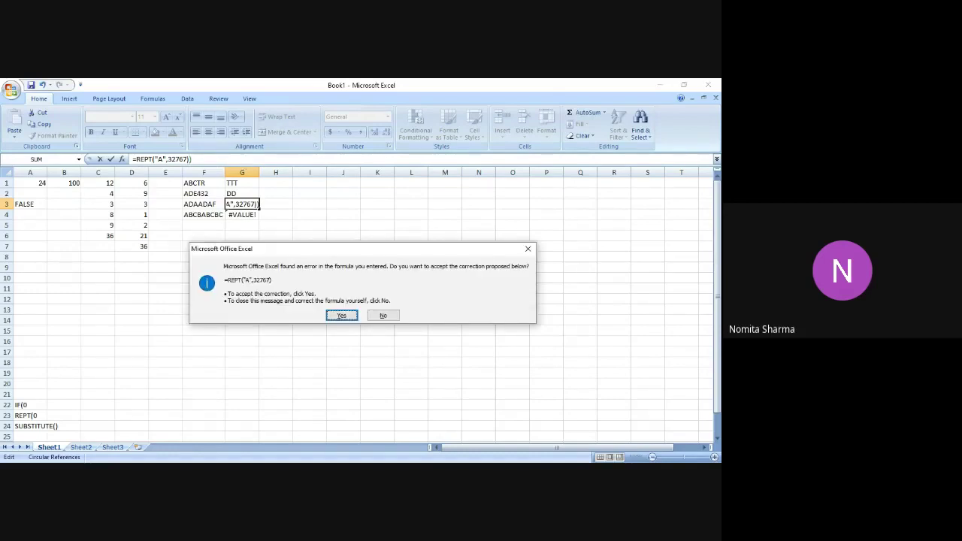
left_click(337, 316)
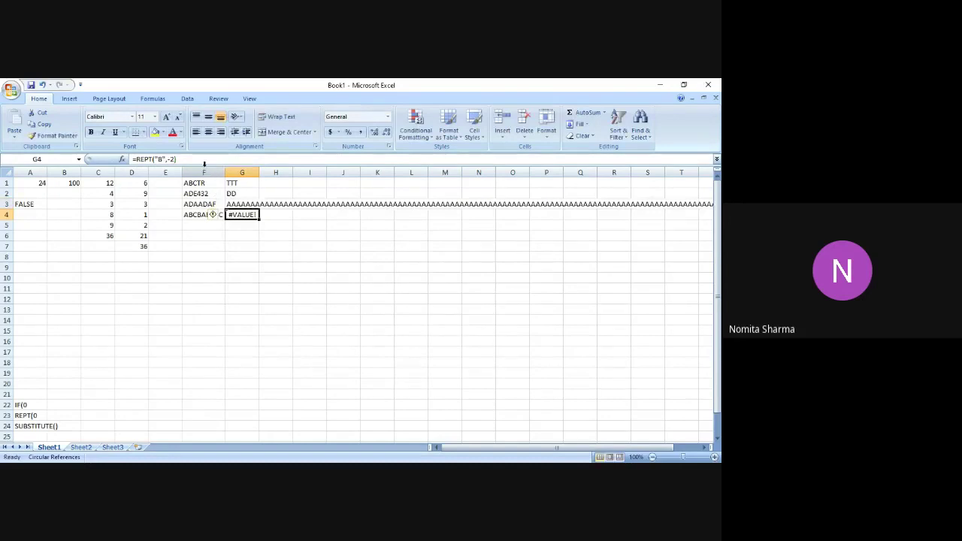
Step: Examine how far the repeated text from cell G3 extends across row 3, and return to the start of the row
left_click(233, 204)
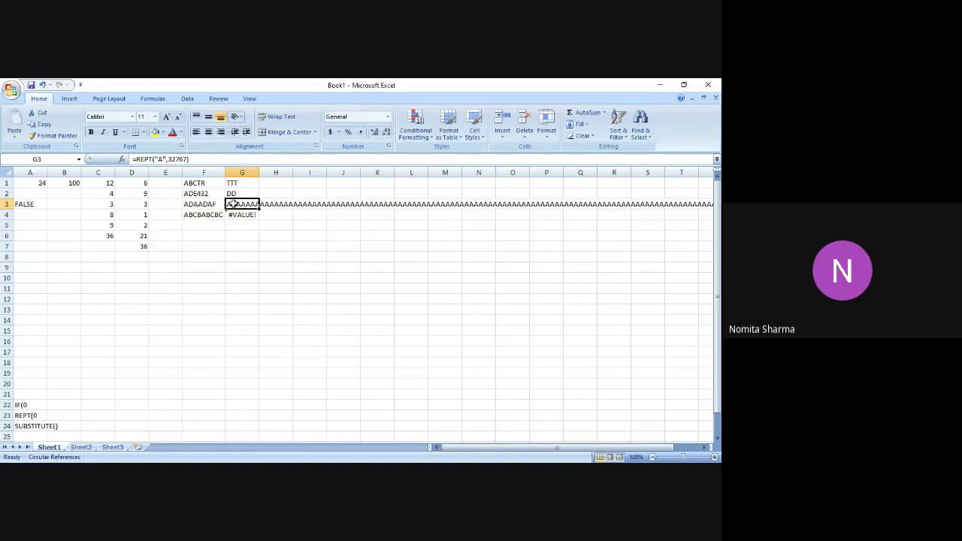
key("Right")
key("Right")
key("Right")
key("Right")
key("Right")
key("Right")
key("Right")
key("Right")
key("Right")
key("Right")
key("Right")
key("Right")
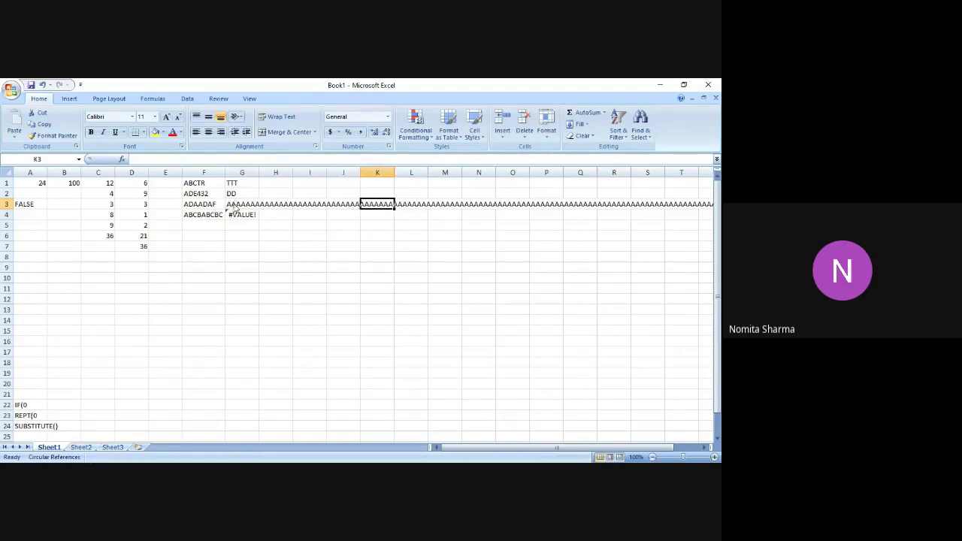
key("Right")
key("Right")
key("Right")
key("Right")
key("Right")
key("Right")
key("Right")
key("Right")
key("Right")
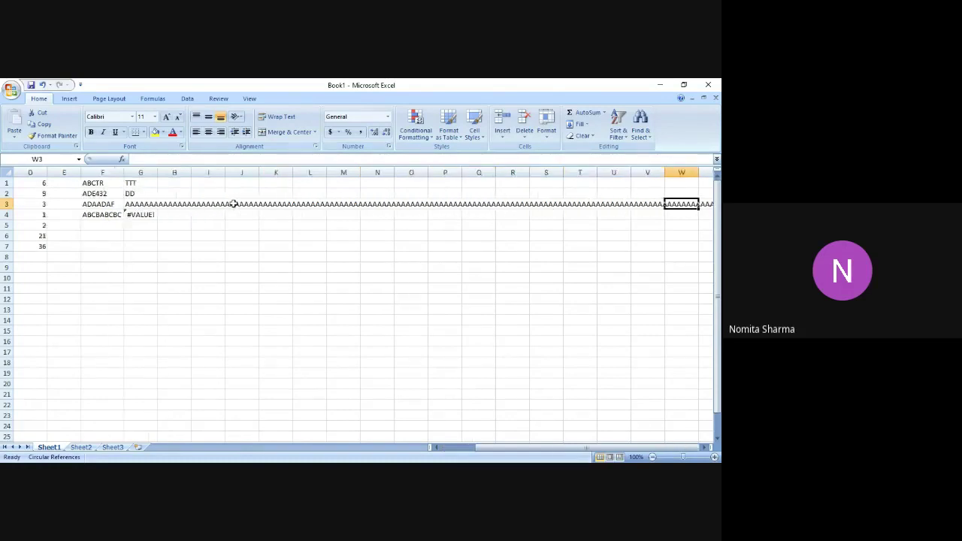
key("Right")
key("Right")
key("Right")
key("Right")
key("Right")
key("Right")
key("Right")
key("Right")
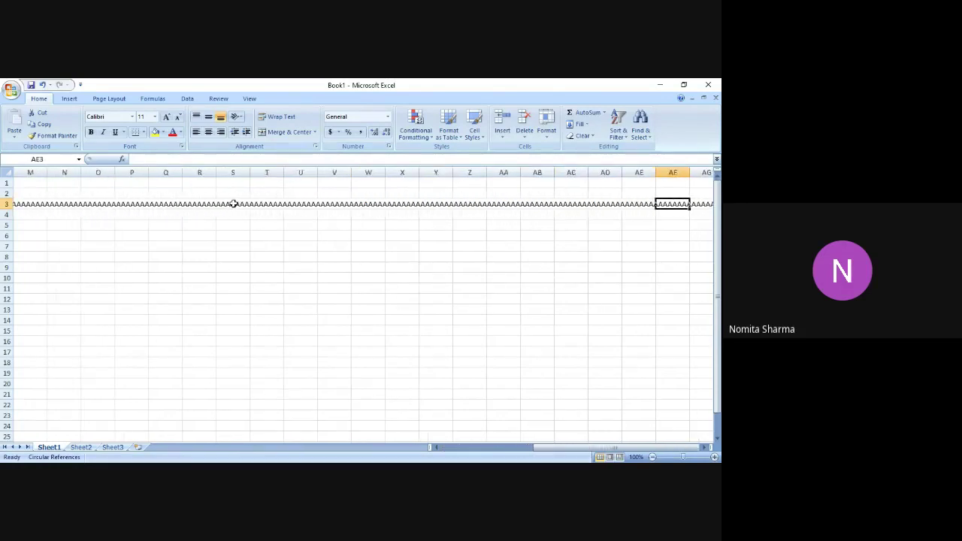
key("Right")
key("Right")
key("Right")
key("Right")
key("Right")
key("Right")
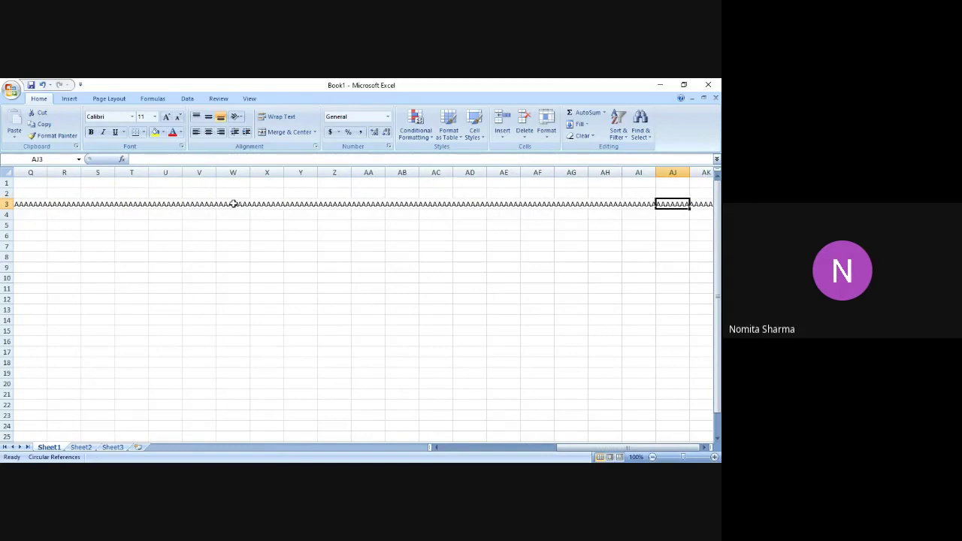
key("Home")
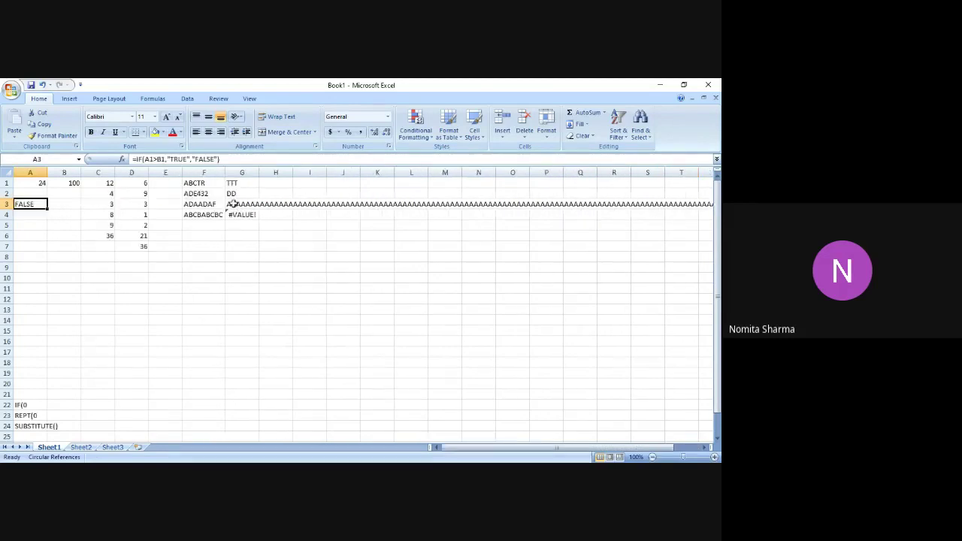
key("Right")
Step: Change the repeat count of the REPT formula in cell G3 to 32768, keeping that cell selected
left_click(233, 205)
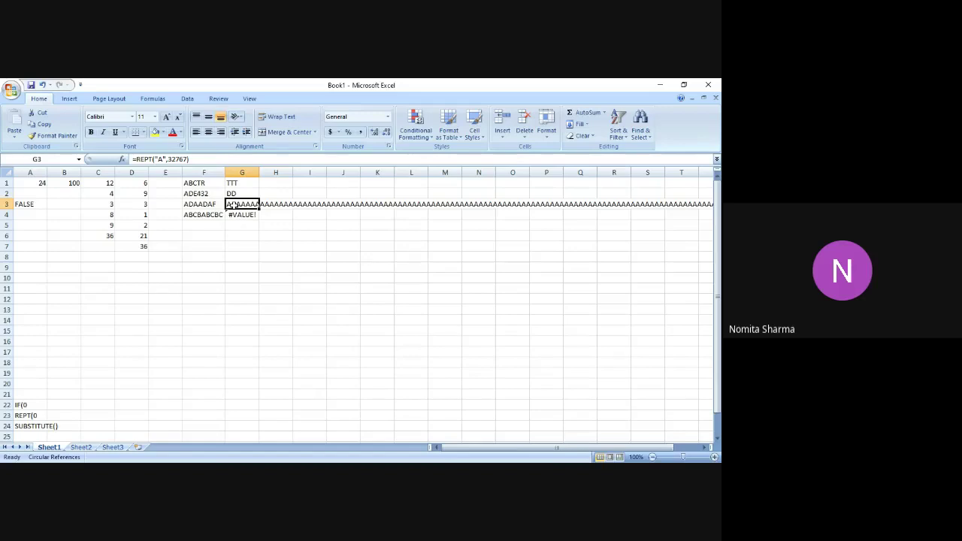
left_click(272, 160)
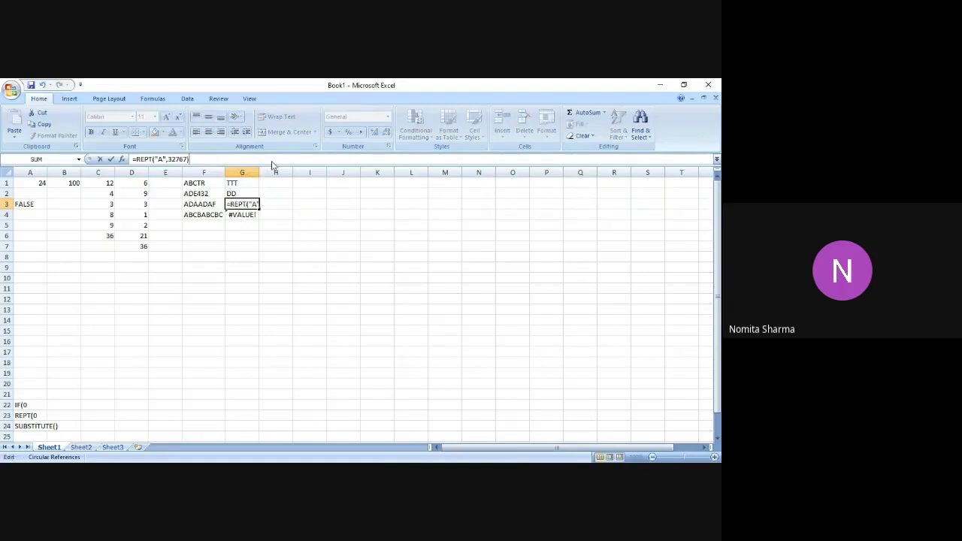
left_click(272, 160)
type("8")
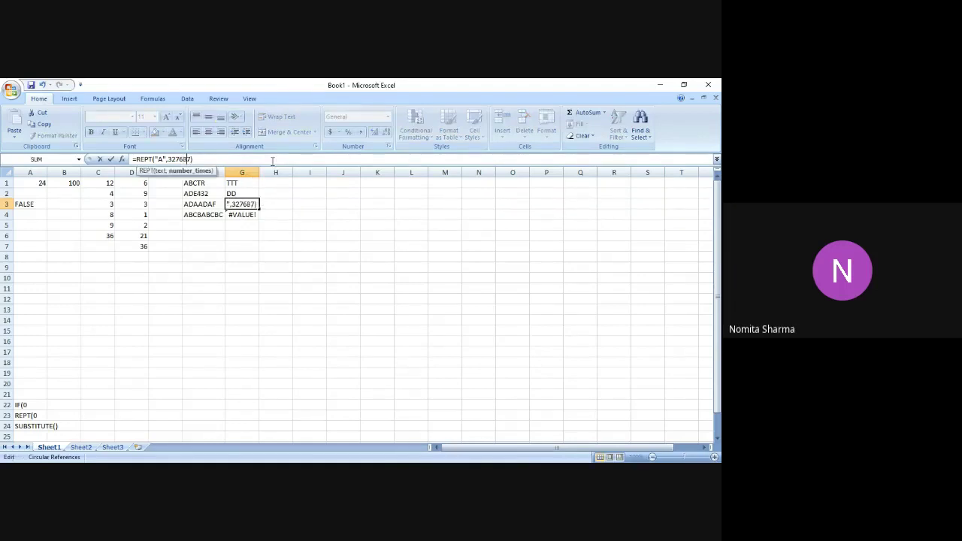
key("Delete")
key("ctrl+Return")
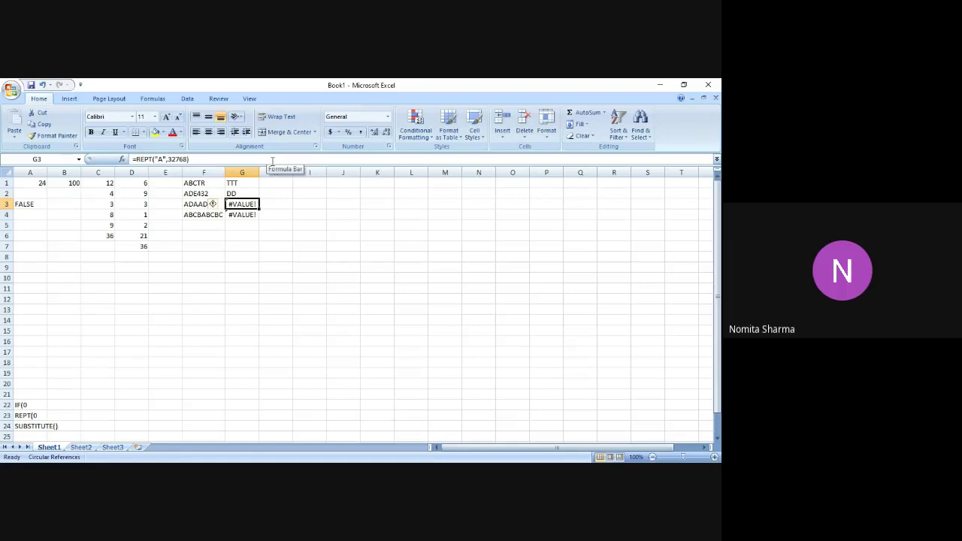
Step: Review the REPT formulas in cells G3, G4 and G1 alongside their neighbouring text in column F
left_click(212, 204)
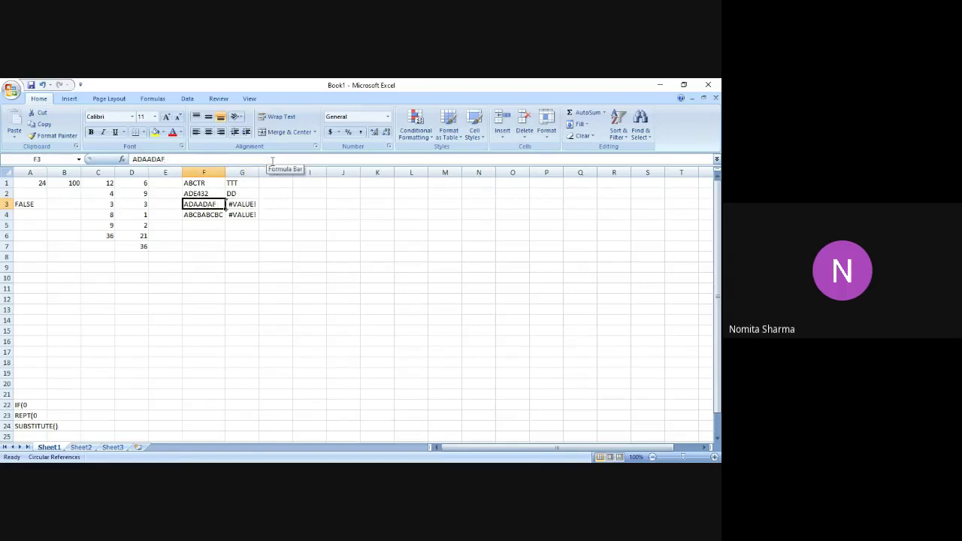
key("Right")
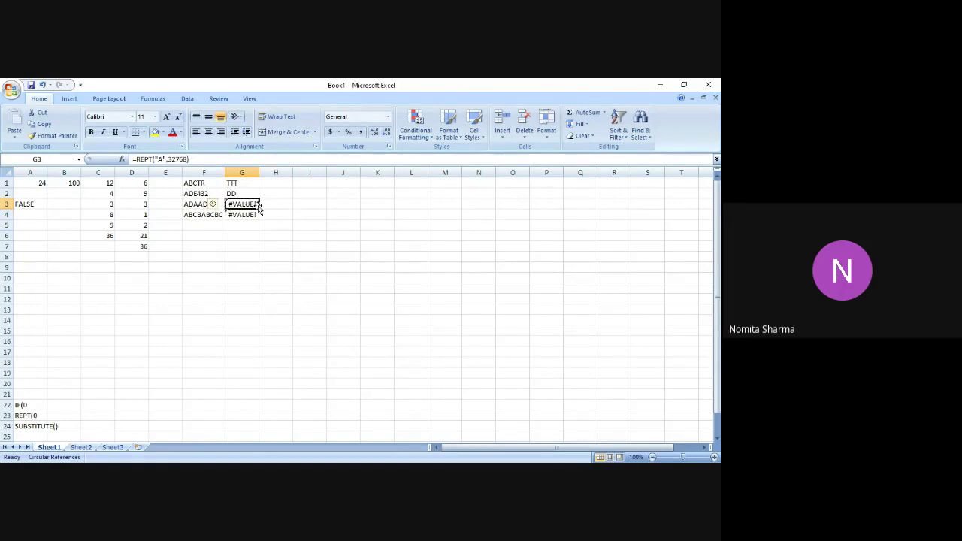
left_click(213, 215)
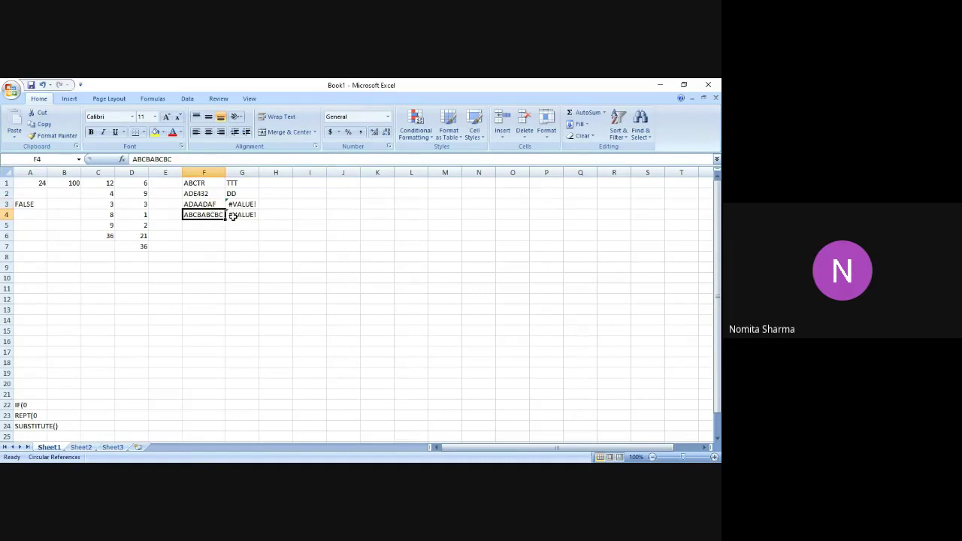
left_click(242, 216)
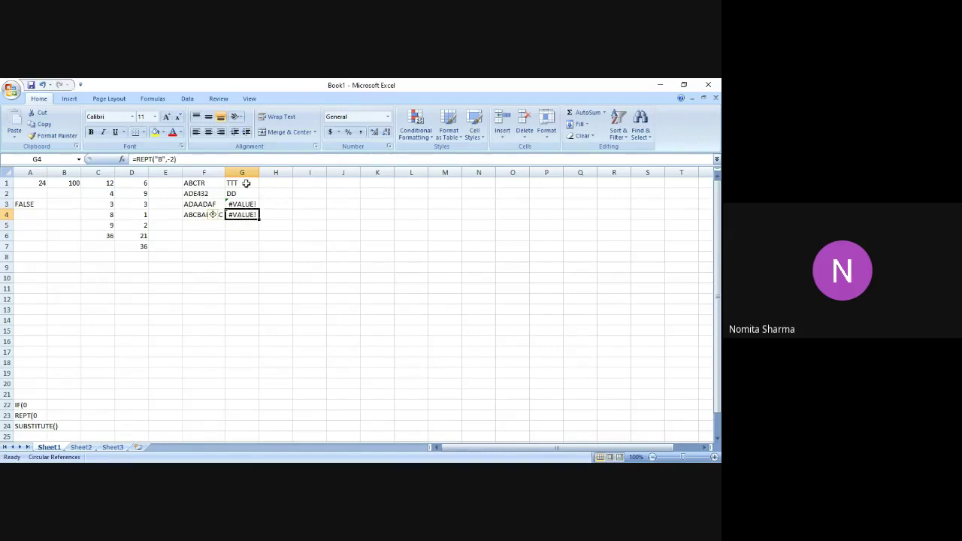
left_click(244, 182)
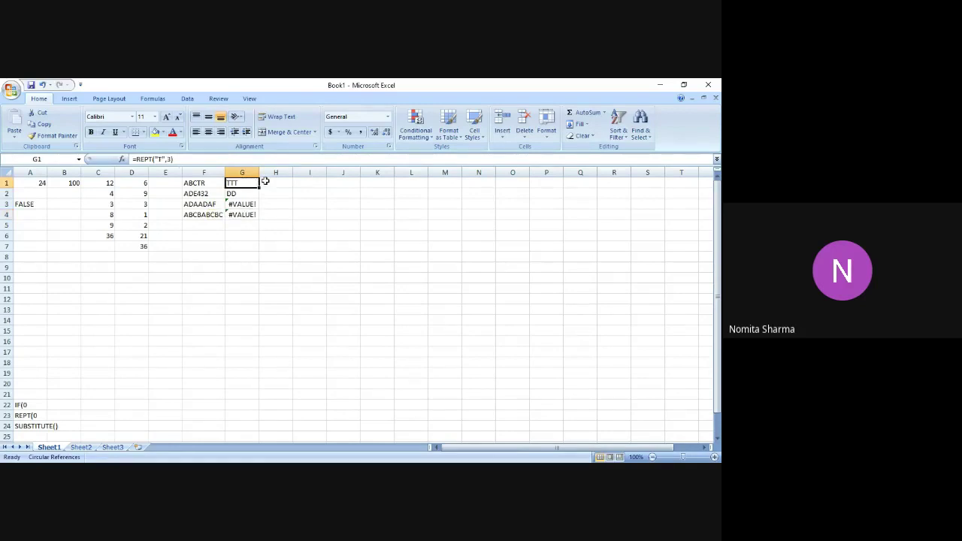
Step: Enter the formula =REPT(F1,1) in cell H1 and reselect that cell
left_click(277, 184)
type("=")
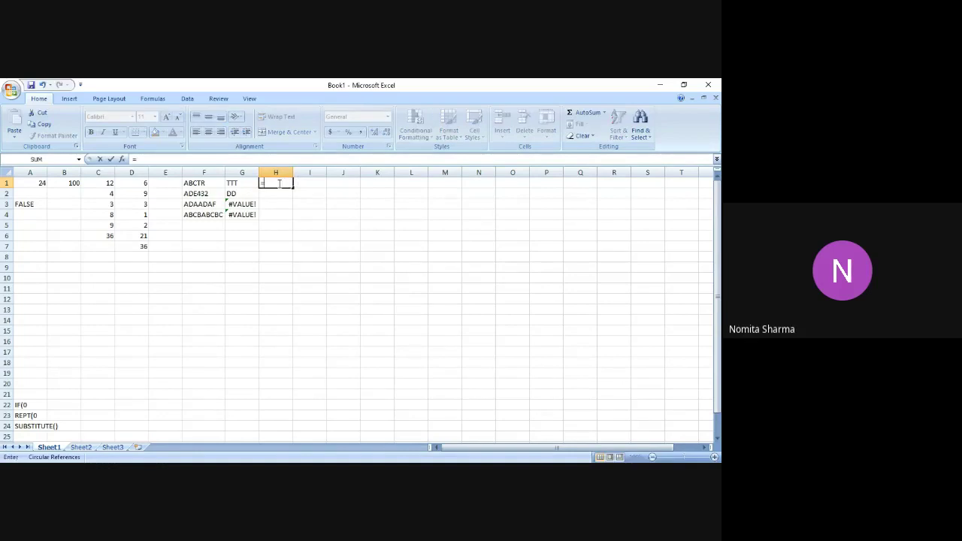
type("REPT")
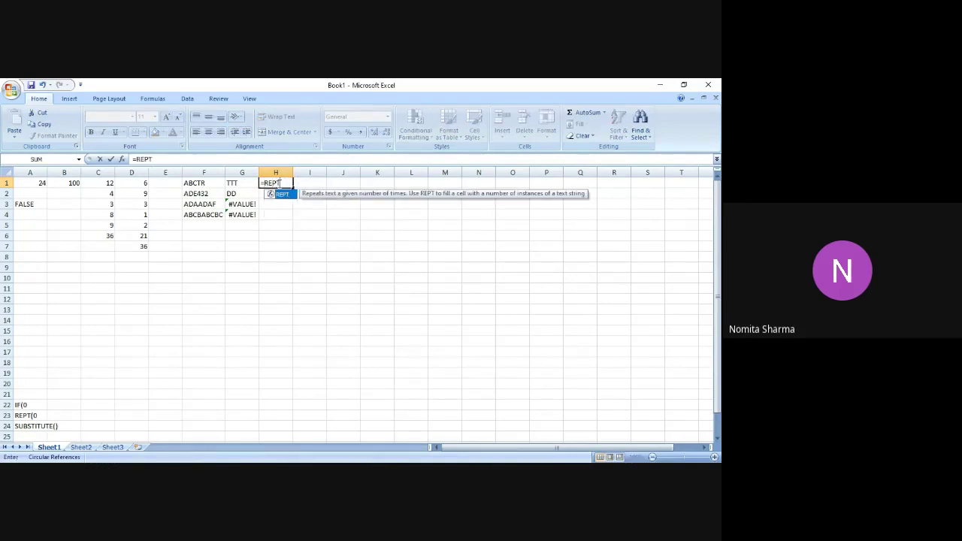
type("(")
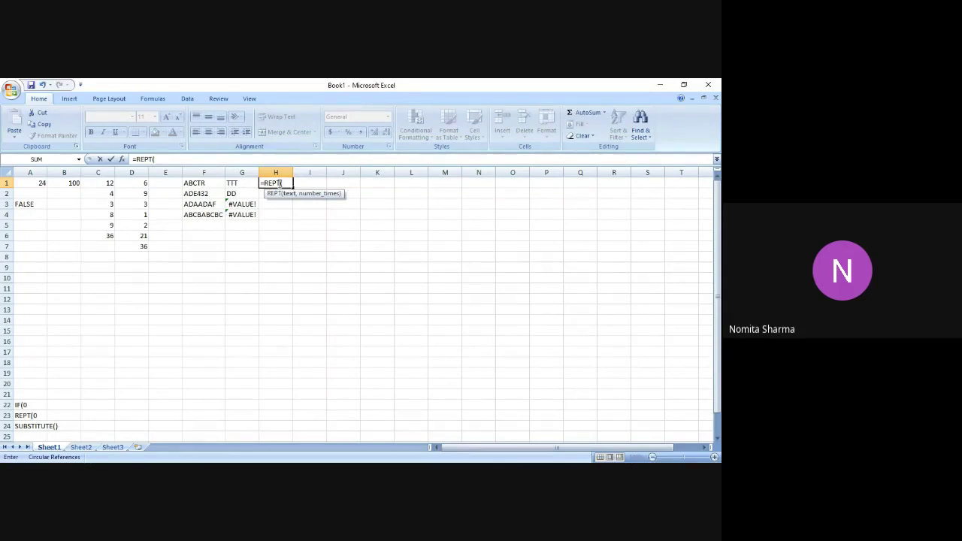
type("F1,")
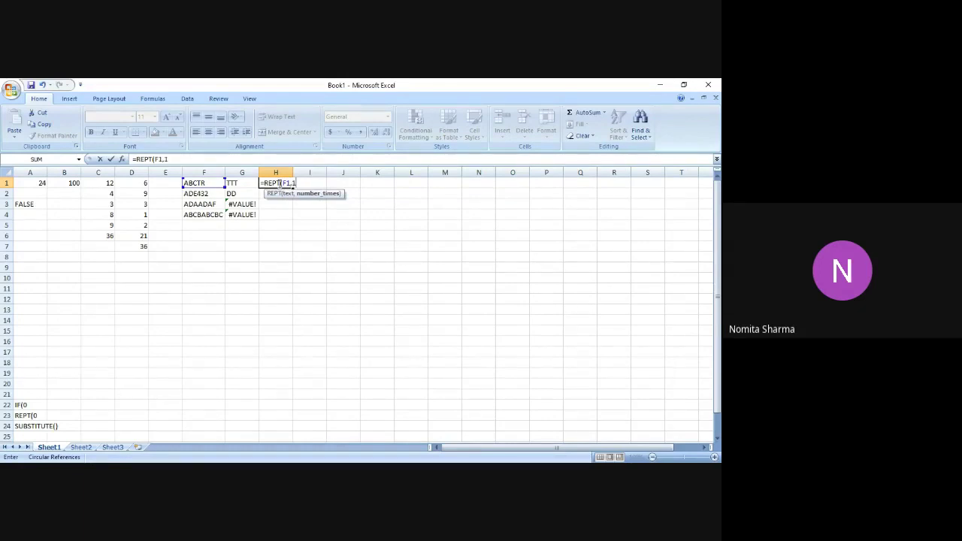
type("1)")
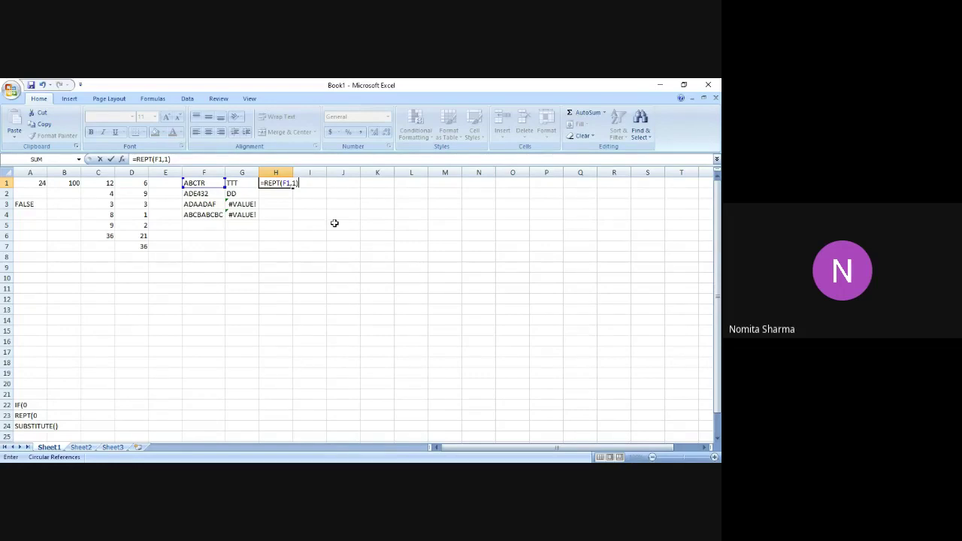
key("Return")
key("Up")
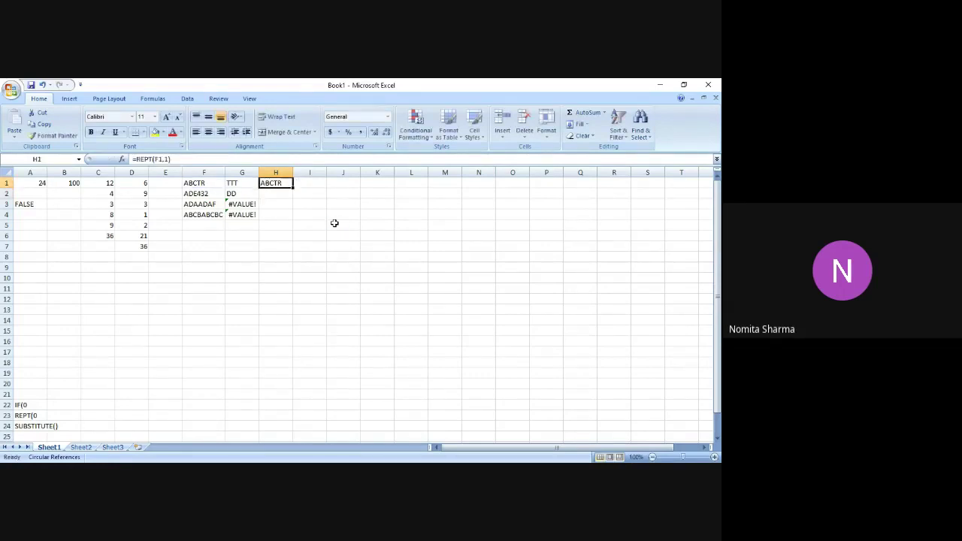
Step: Change the repeat count of the REPT formula in cell H1 to 3 and reselect that cell
left_click(291, 158)
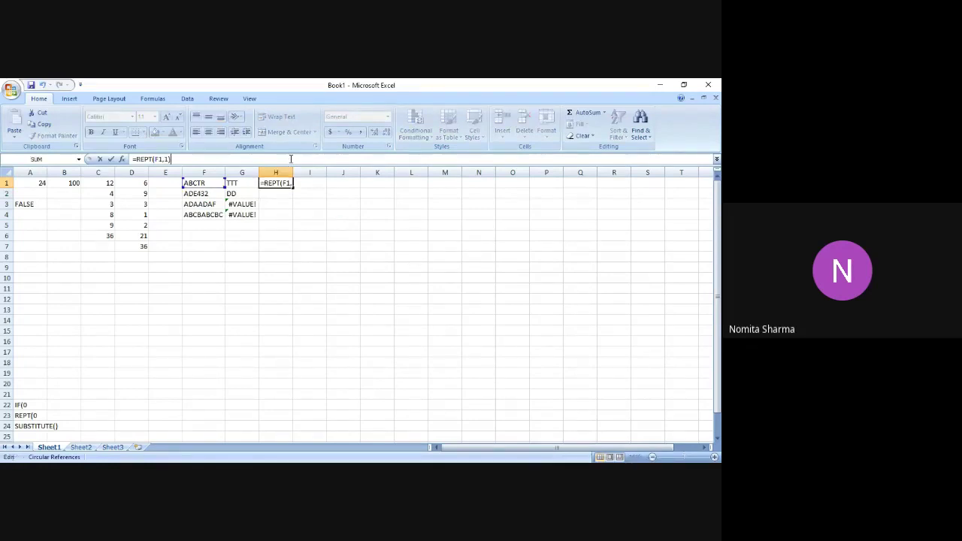
key("Left")
key("BackSpace")
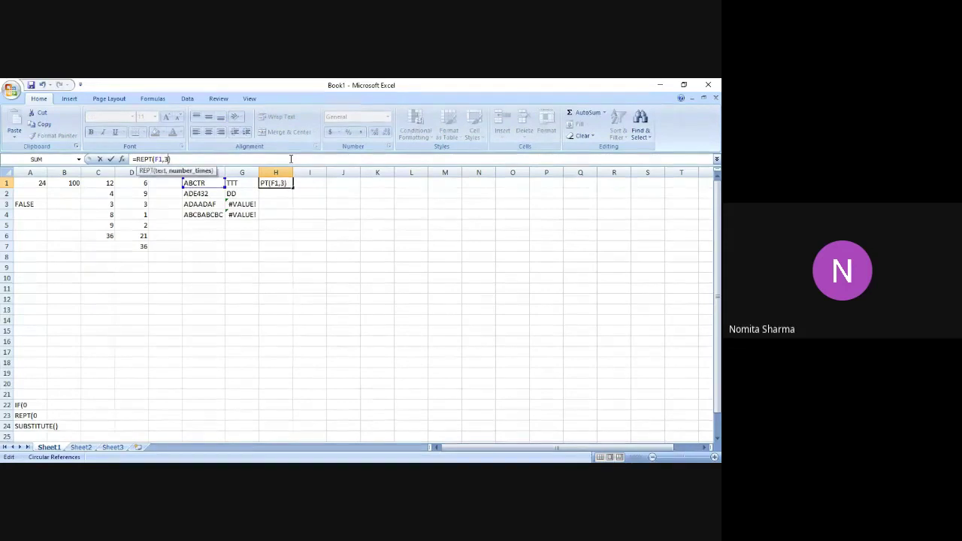
type("3")
key("Right")
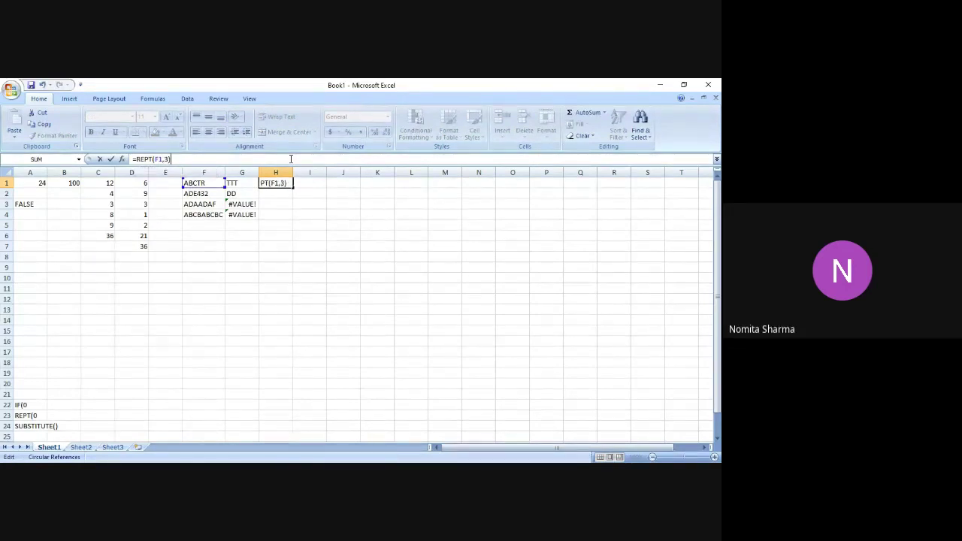
key("Return")
key("Up")
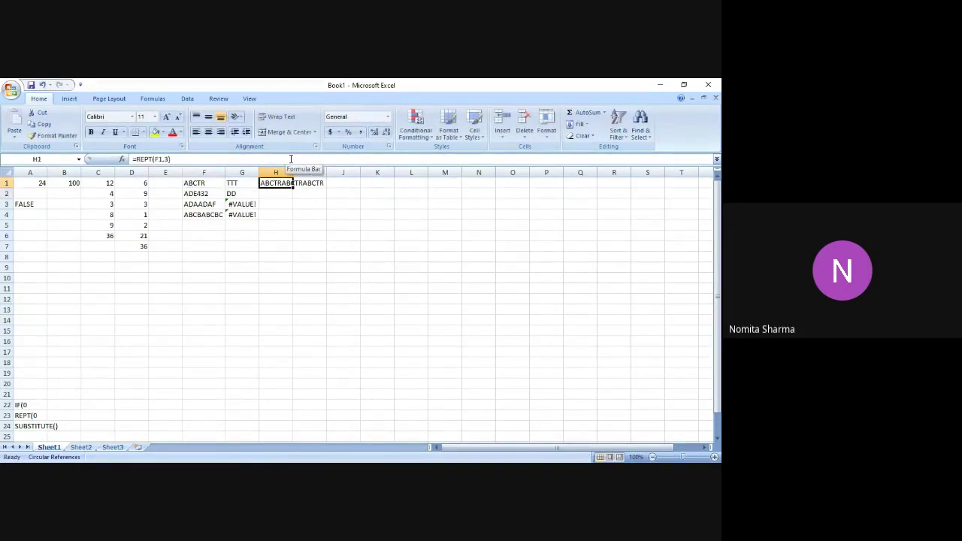
Step: Enter the formula =REPT(F2,5) in cell H2 and reselect that cell
key("Right")
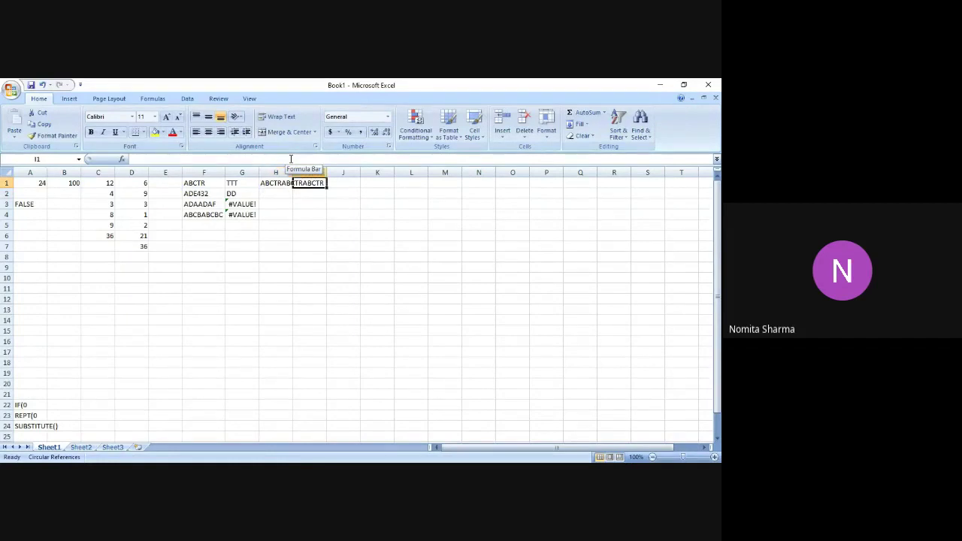
key("Left")
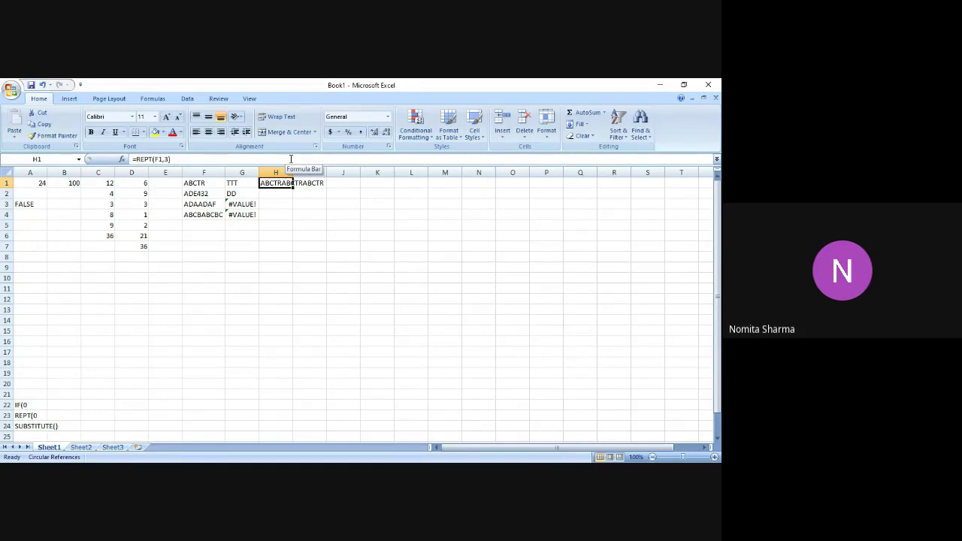
key("Return")
type("=")
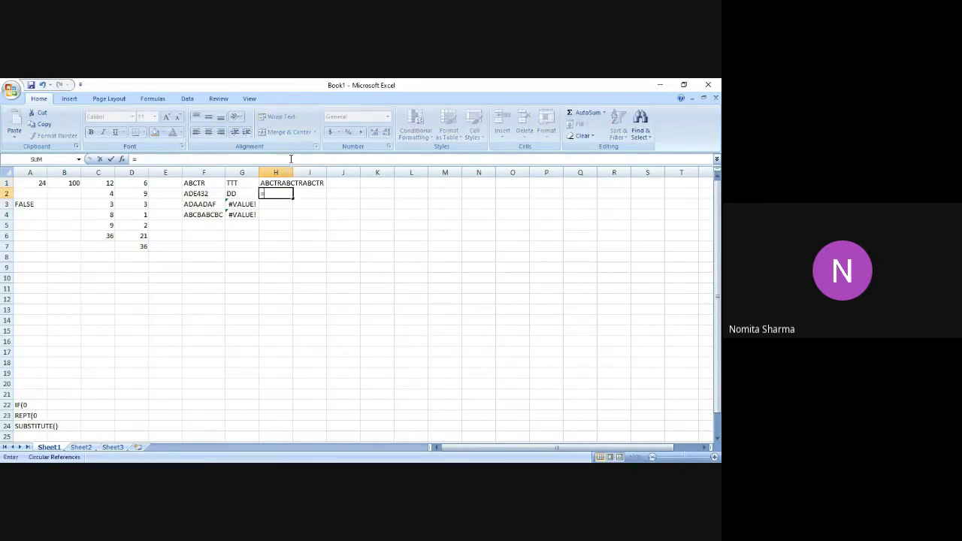
type("RE")
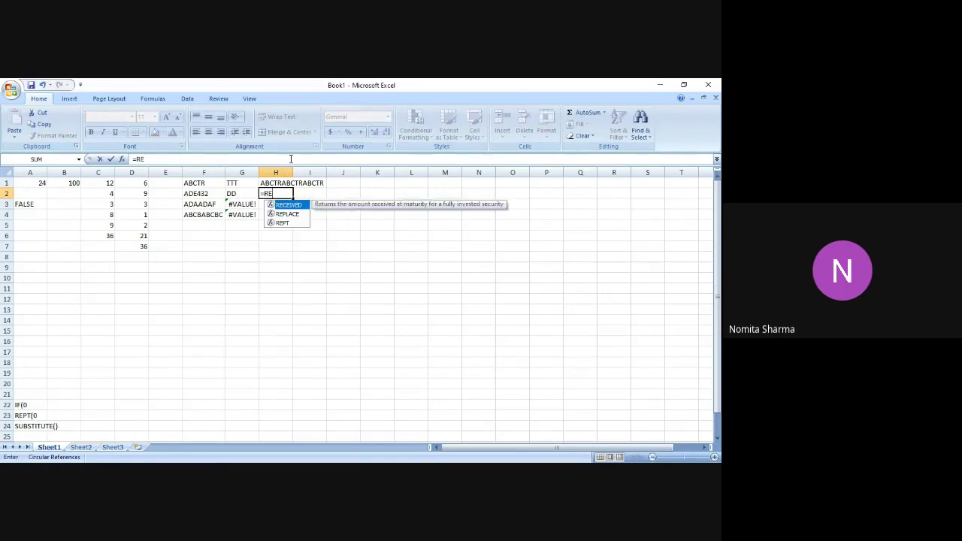
type("PT")
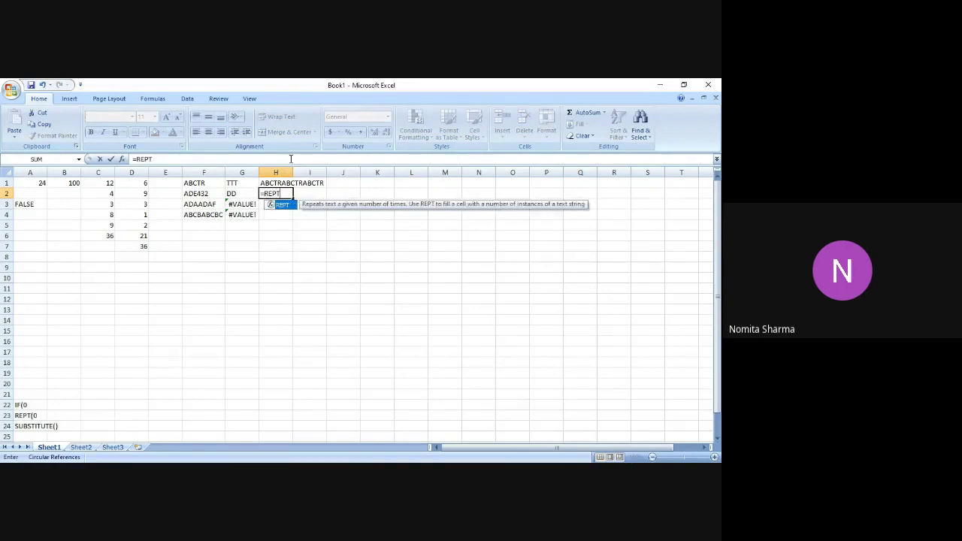
type("(F")
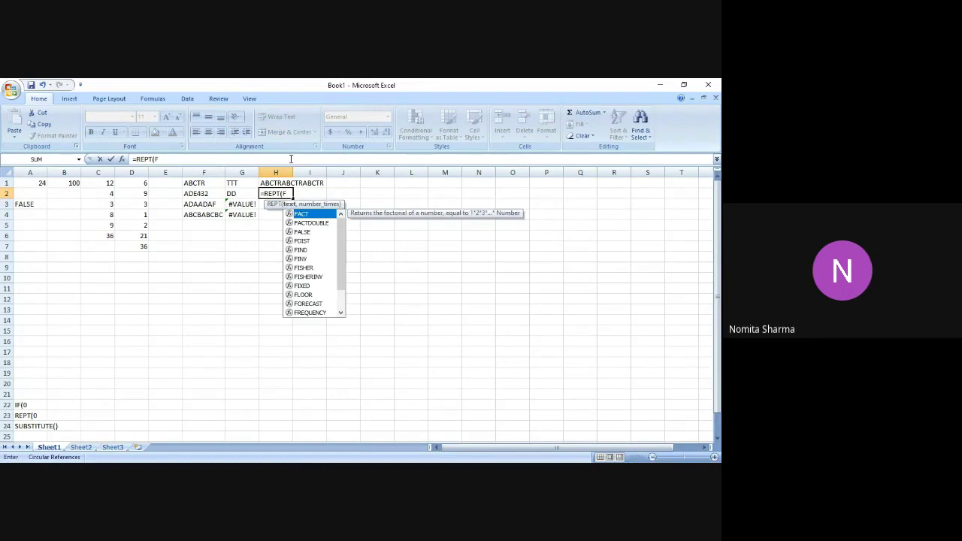
type("2,")
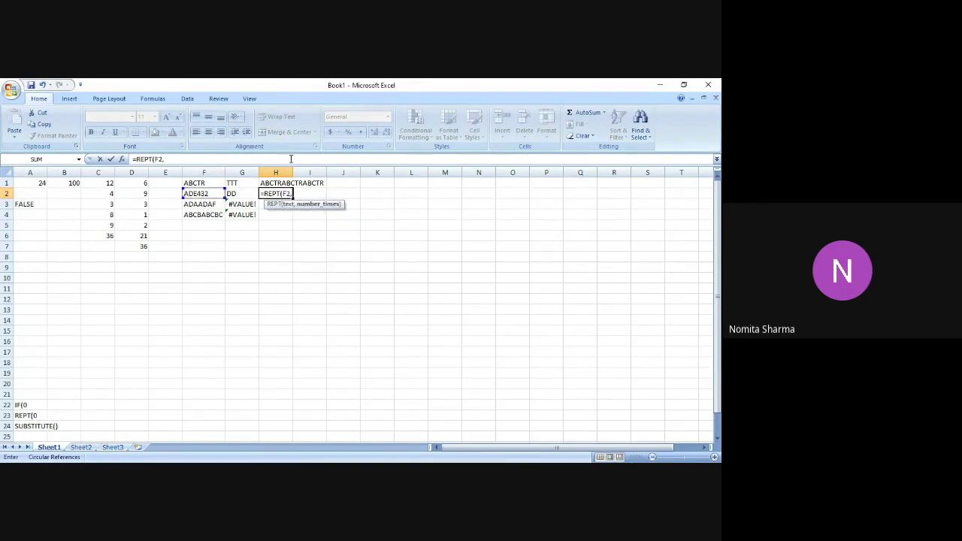
type("5)")
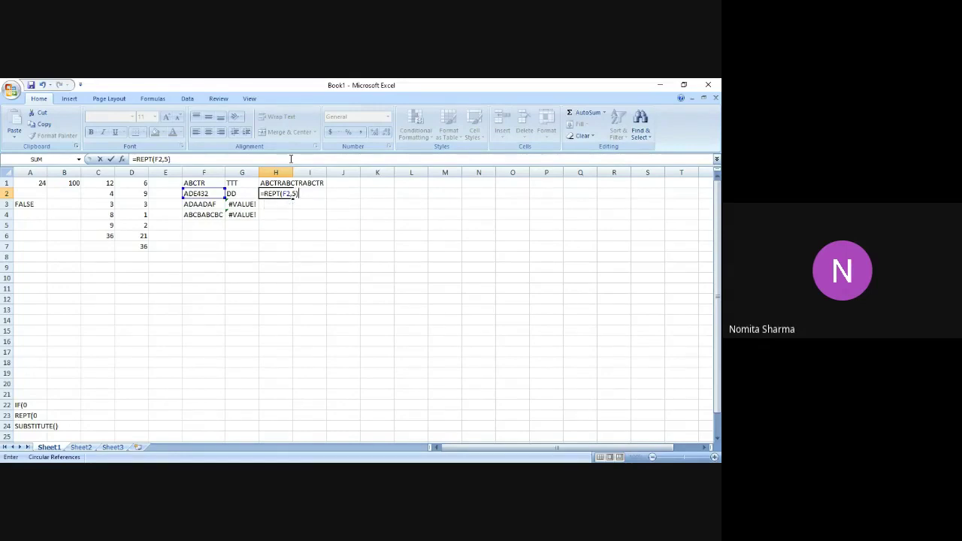
key("Return")
key("Up")
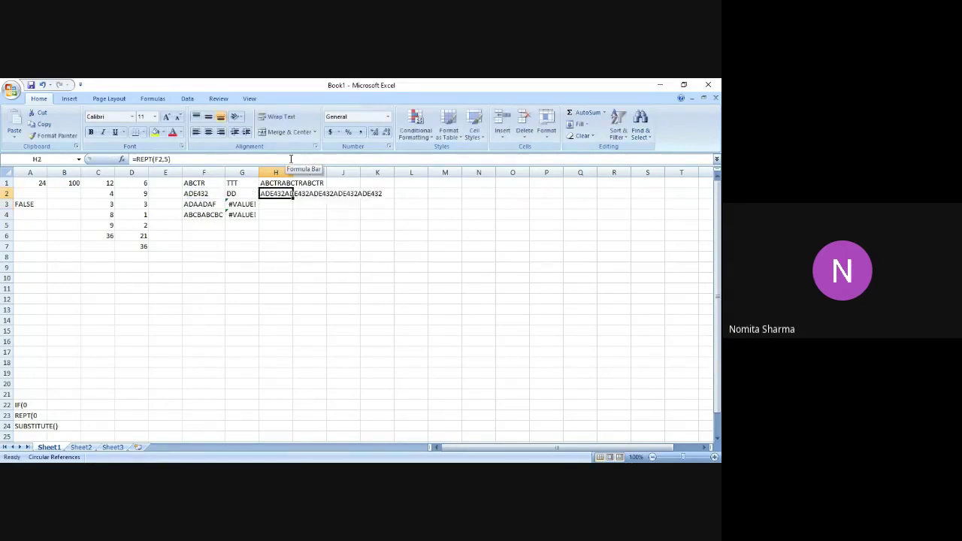
Step: Try to enter the symbols @@@###&&& in cell F5, and shorten the entry to &&&
key("Down")
key("Down")
key("Down")
key("Left")
key("Left")
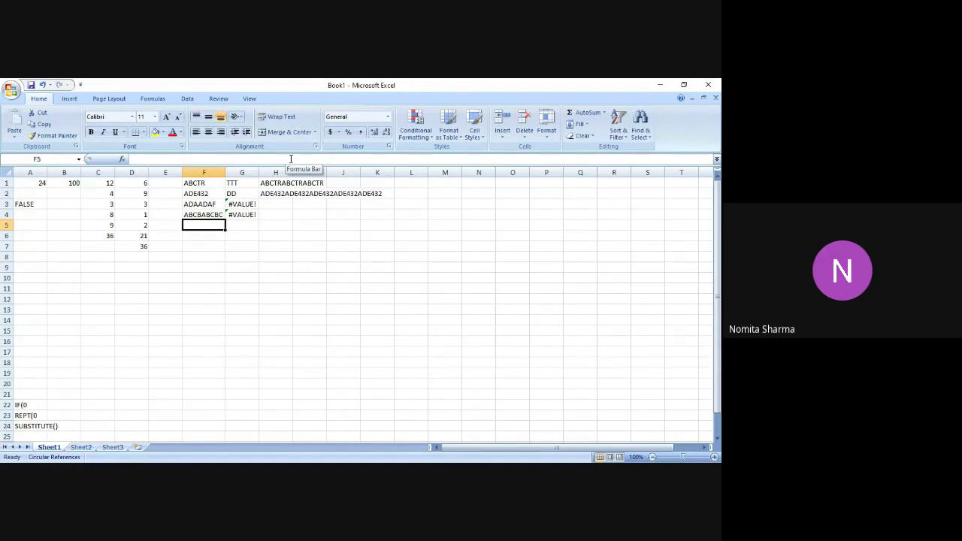
type("@@@###")
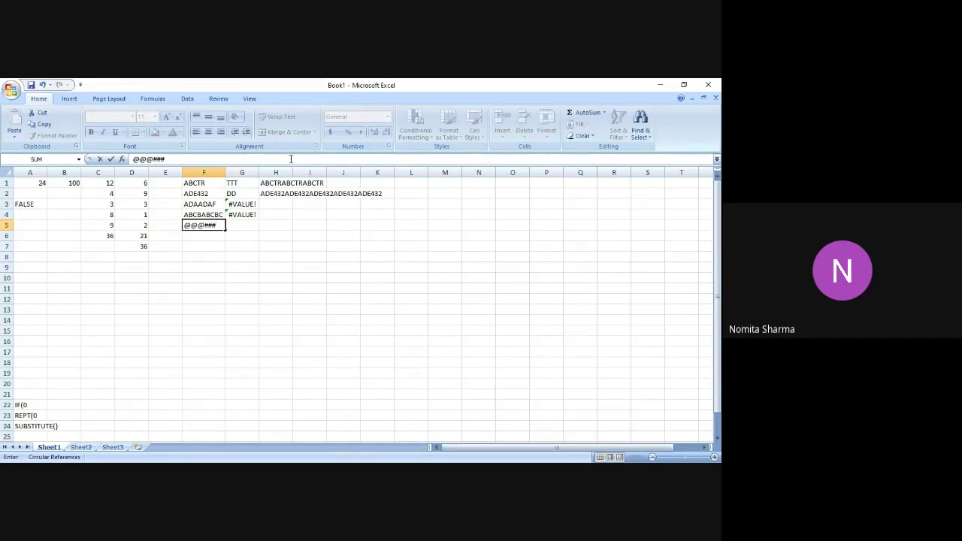
type("&&&")
key("Return")
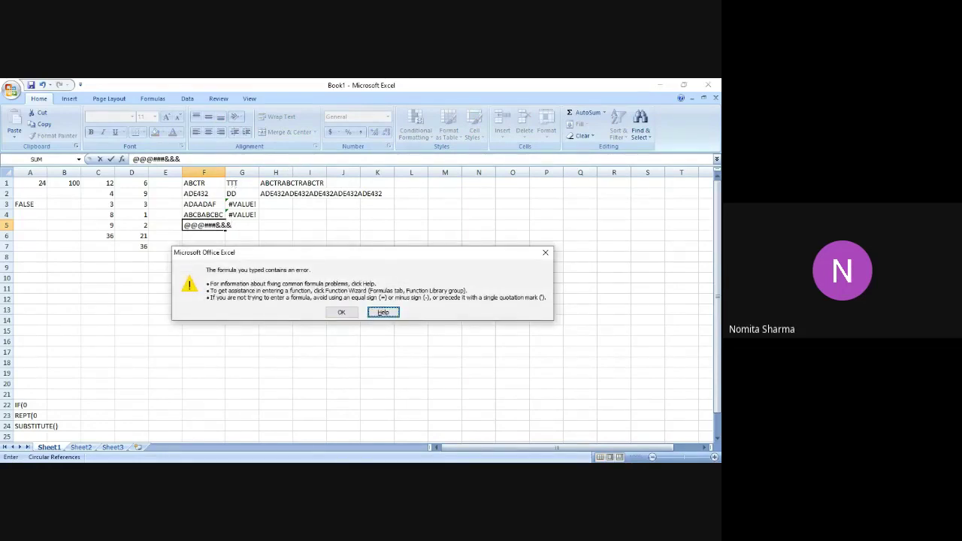
left_click(341, 312)
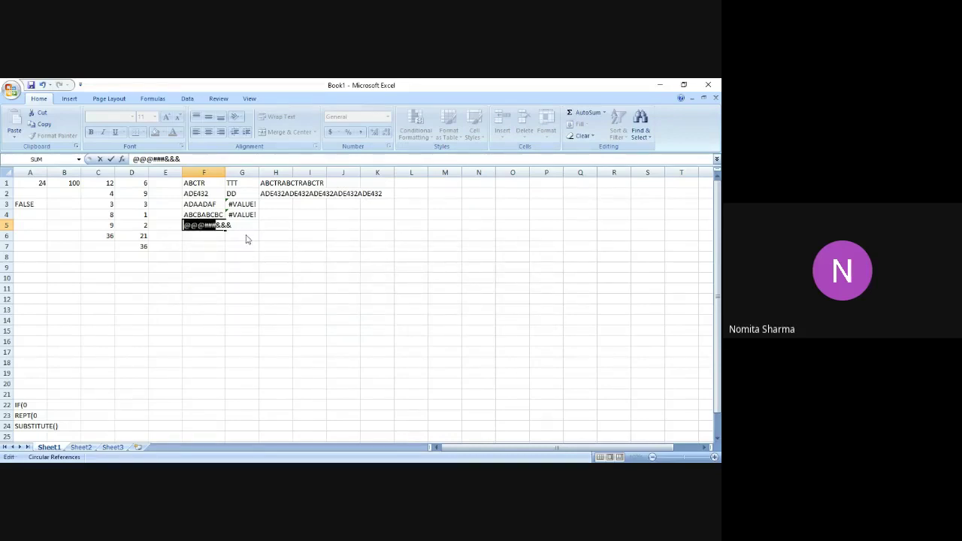
key("BackSpace")
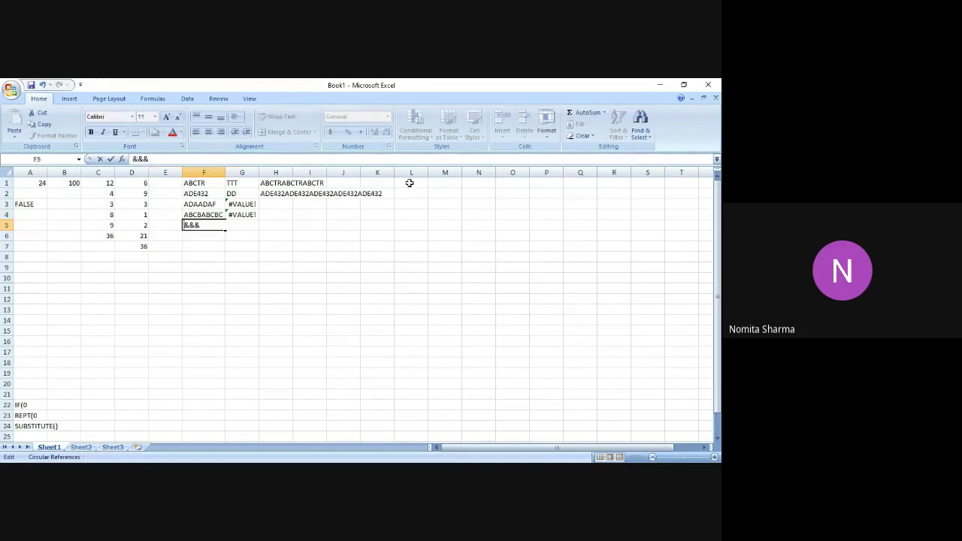
left_click(216, 256)
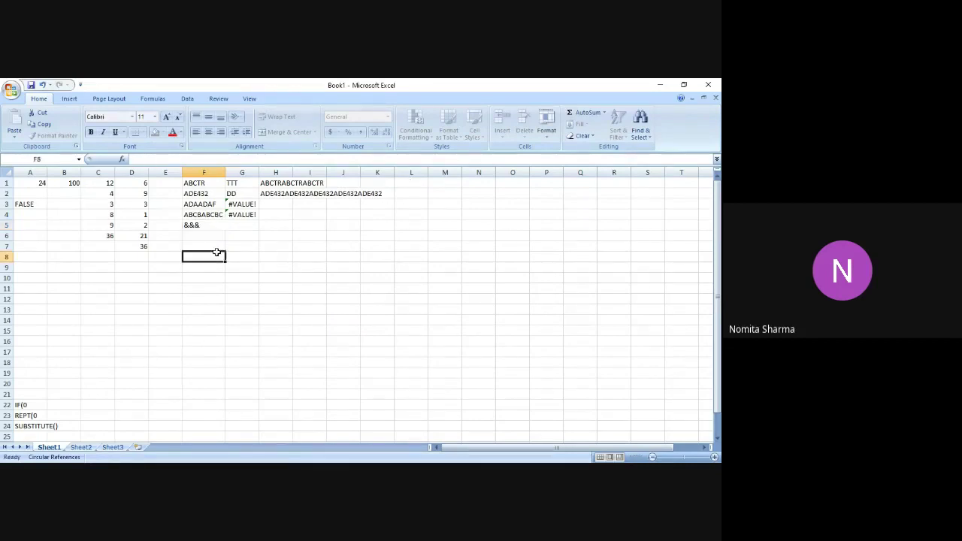
Step: Enter the symbol text ##@@# in cell L1
left_click(407, 183)
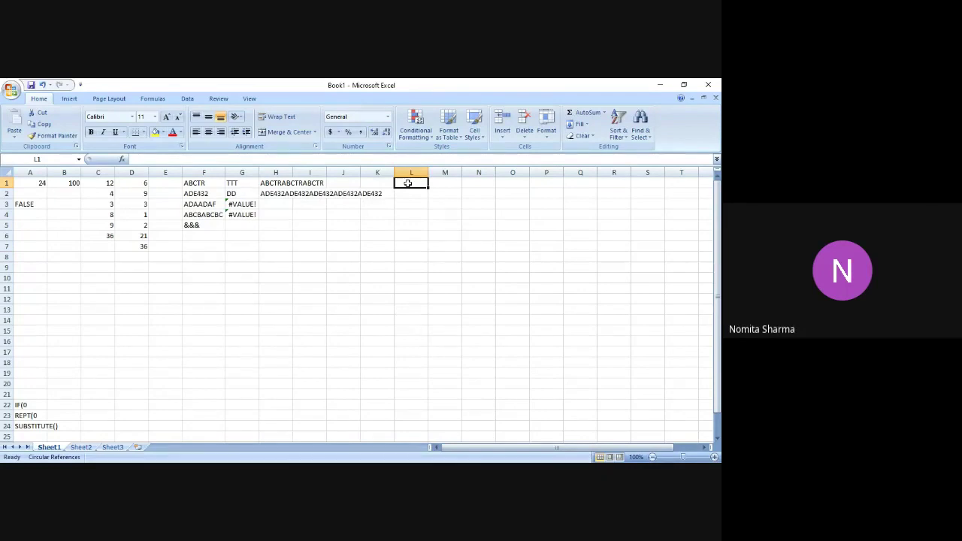
type("##@@")
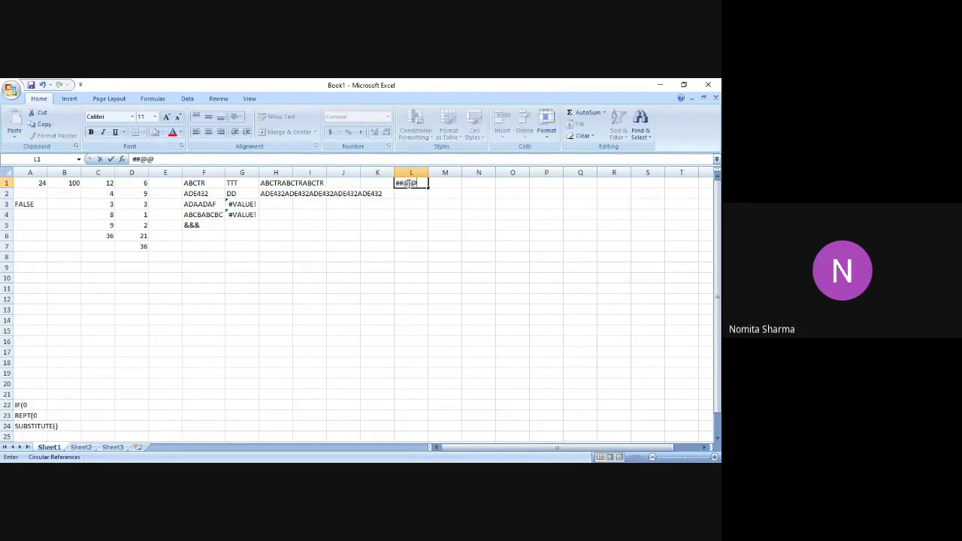
type("#")
key("Tab")
Step: Enter the formula =REPT(L1,2) in cell M1 and reselect that cell
type("=")
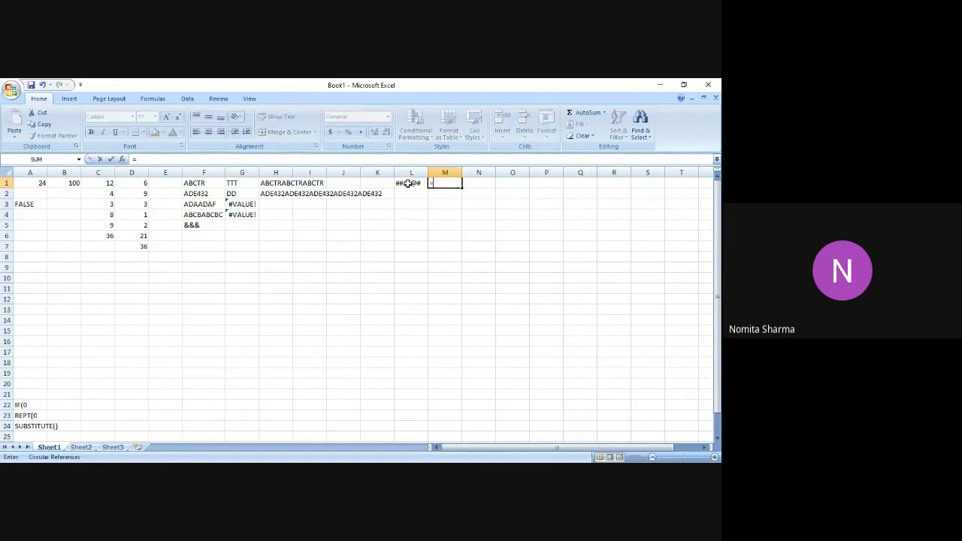
type("REPT")
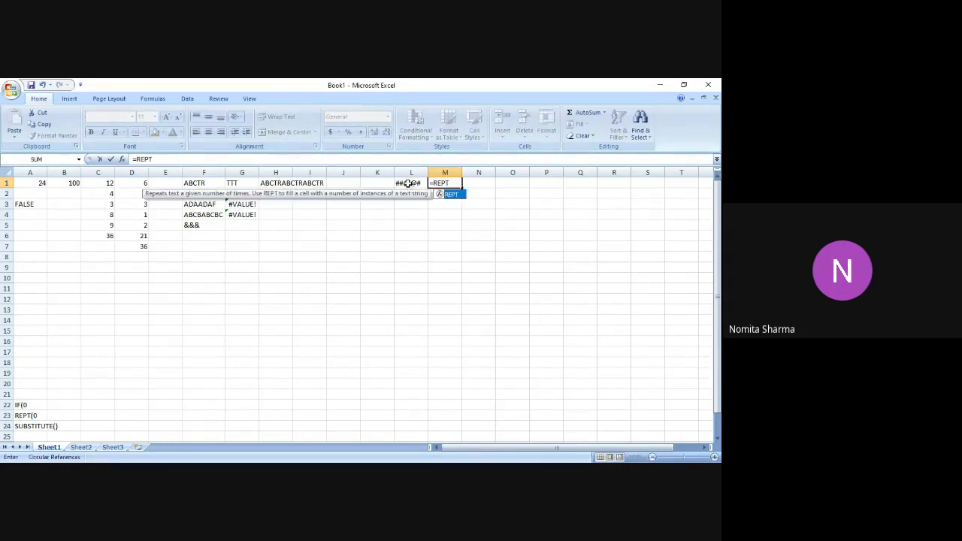
type("(")
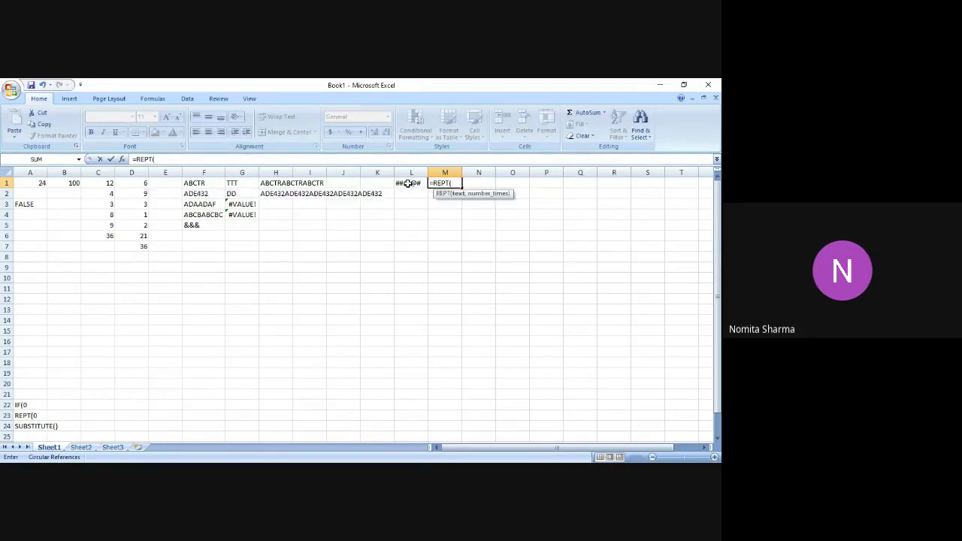
type("L1,")
type("2)")
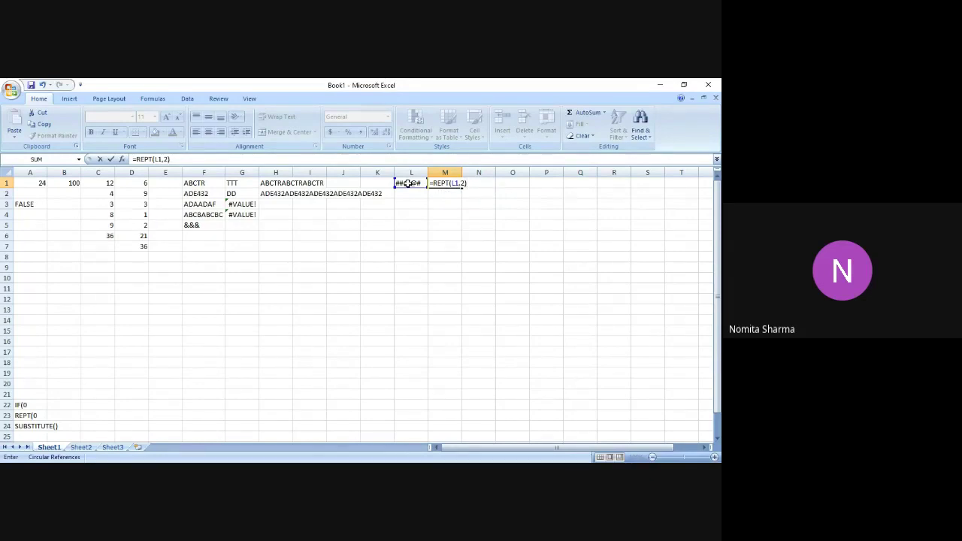
key("Return")
key("Up")
key("Down")
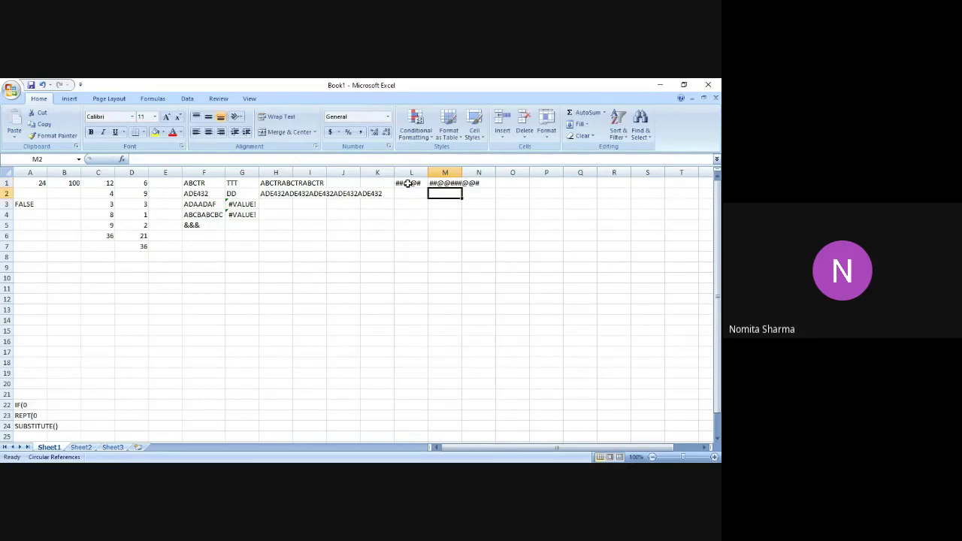
key("Up")
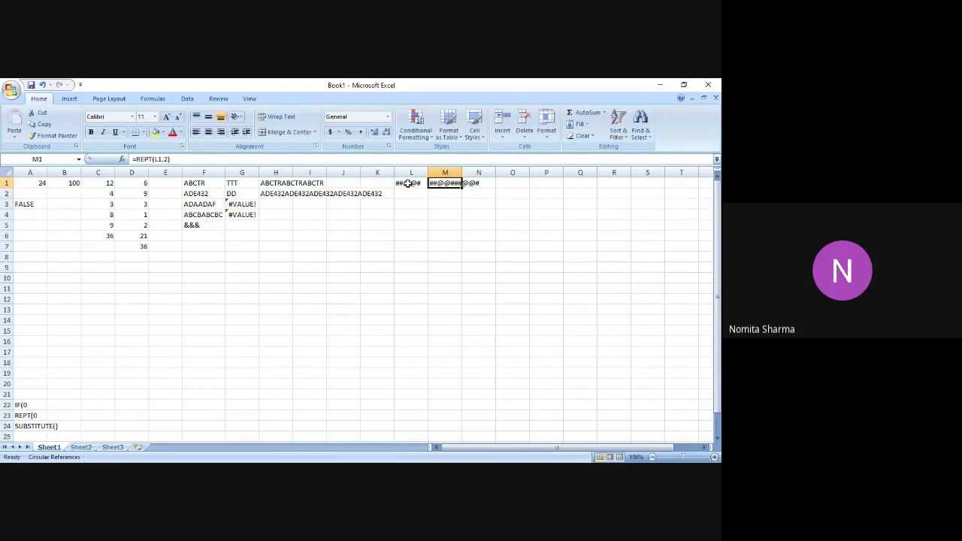
key("Down")
key("Down")
key("Down")
key("Down")
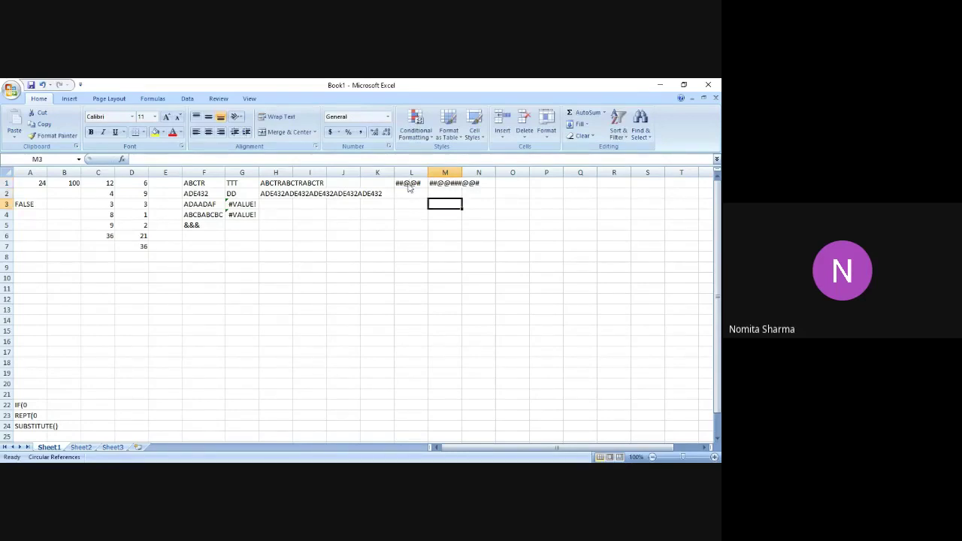
key("Up")
key("Up")
key("Up")
key("Up")
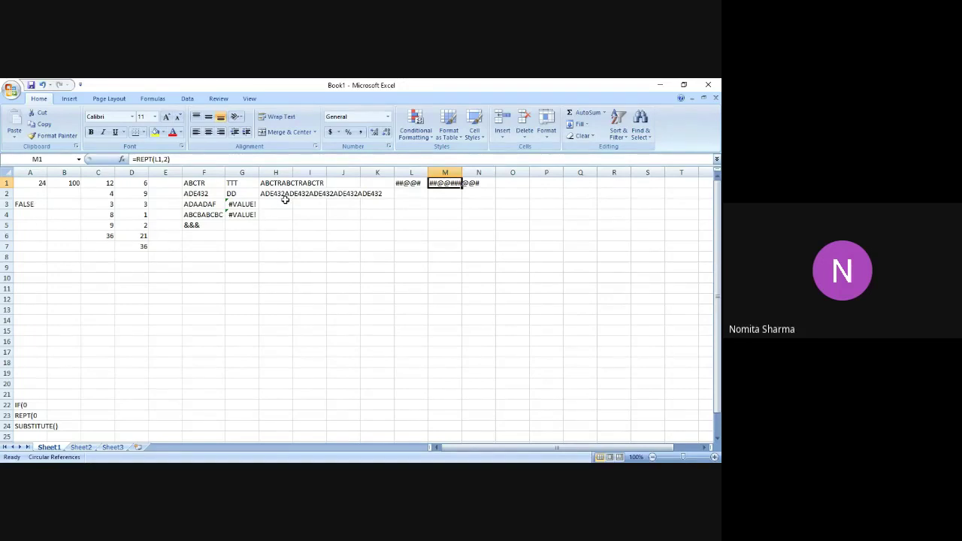
Step: Enter the formula =REPT("ABCTR",2) in cell L2 and reselect that cell
left_click(413, 195)
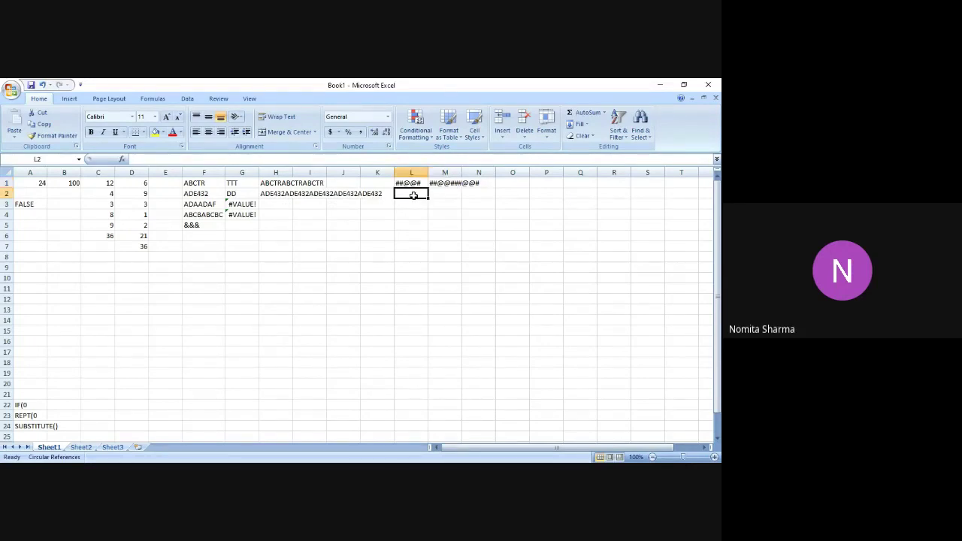
type("=REPT")
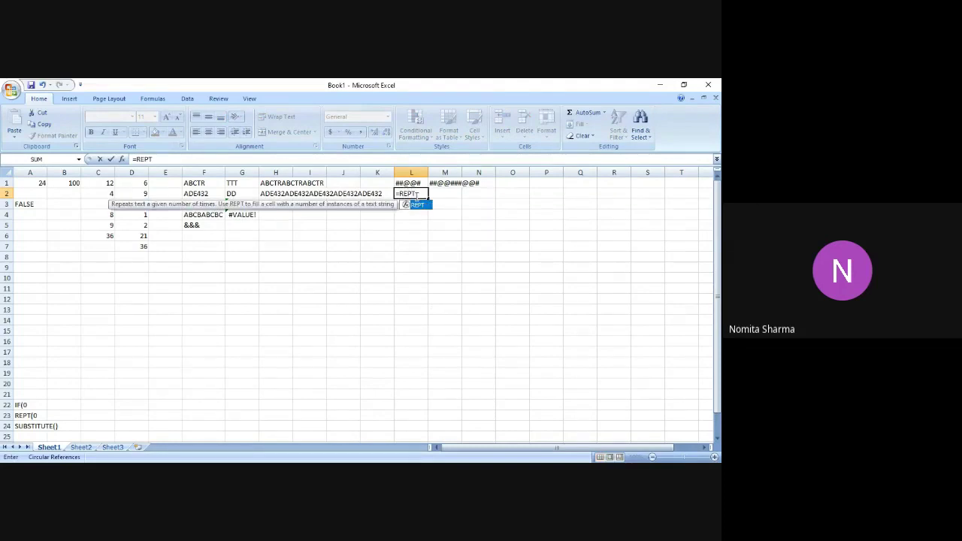
type("(")
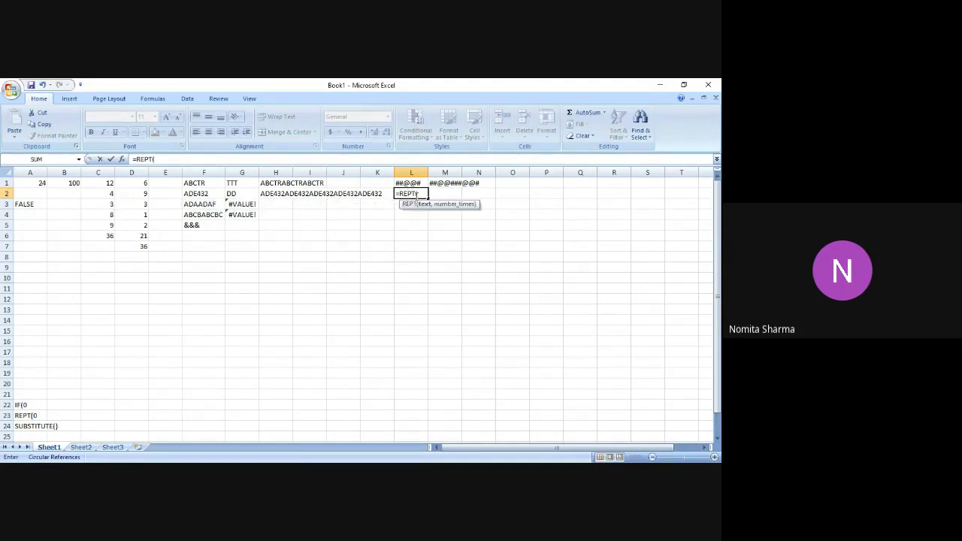
type("\"ABCTR\",2")
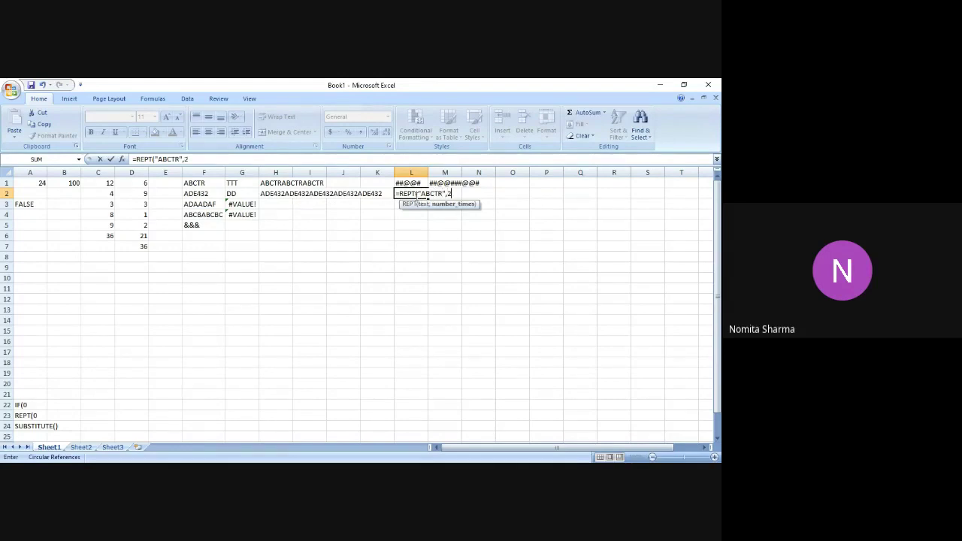
type(")")
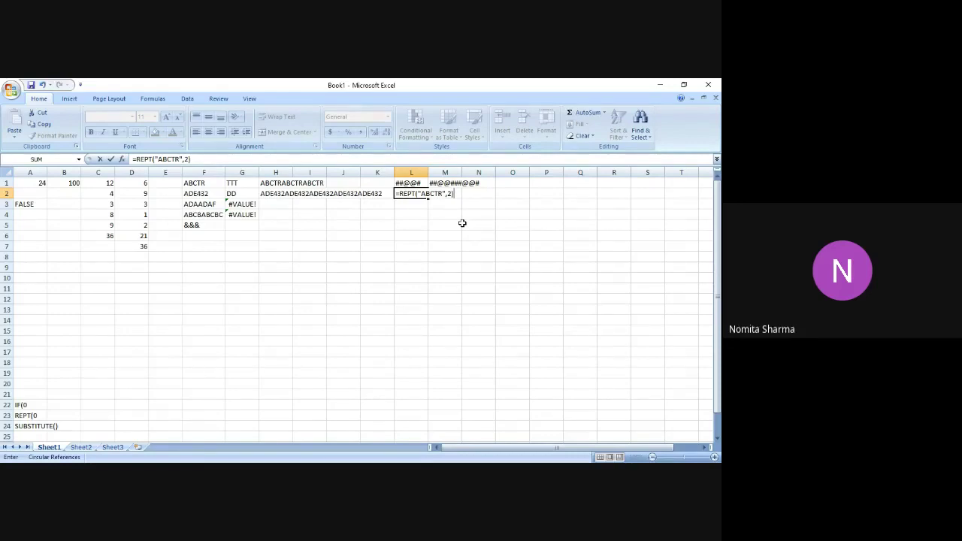
key("Return")
key("Up")
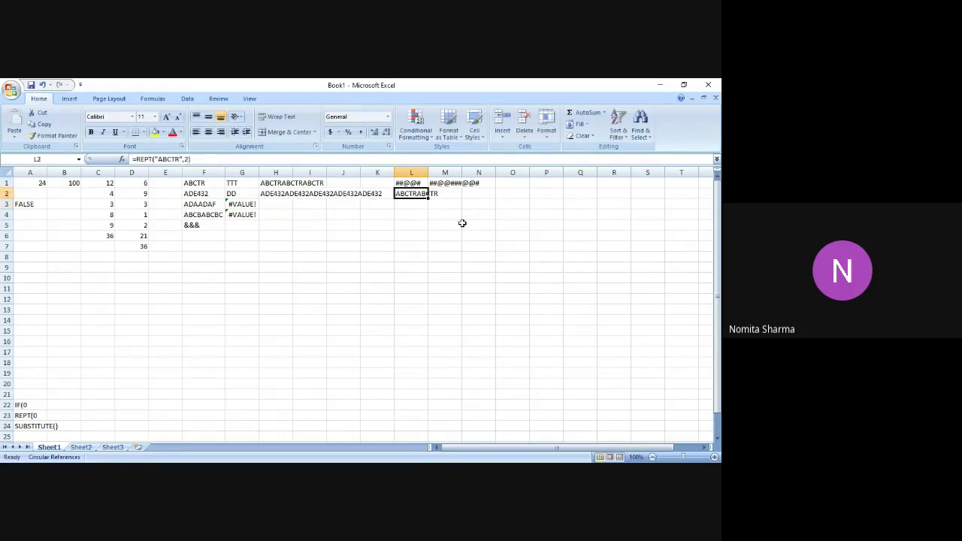
key("Down")
key("Down")
key("Down")
key("Up")
key("Up")
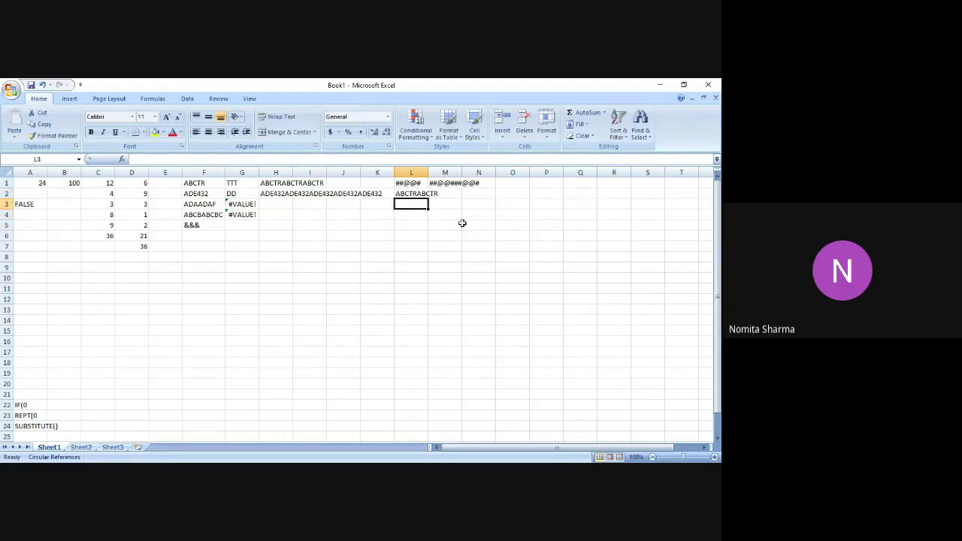
key("Up")
key("Up")
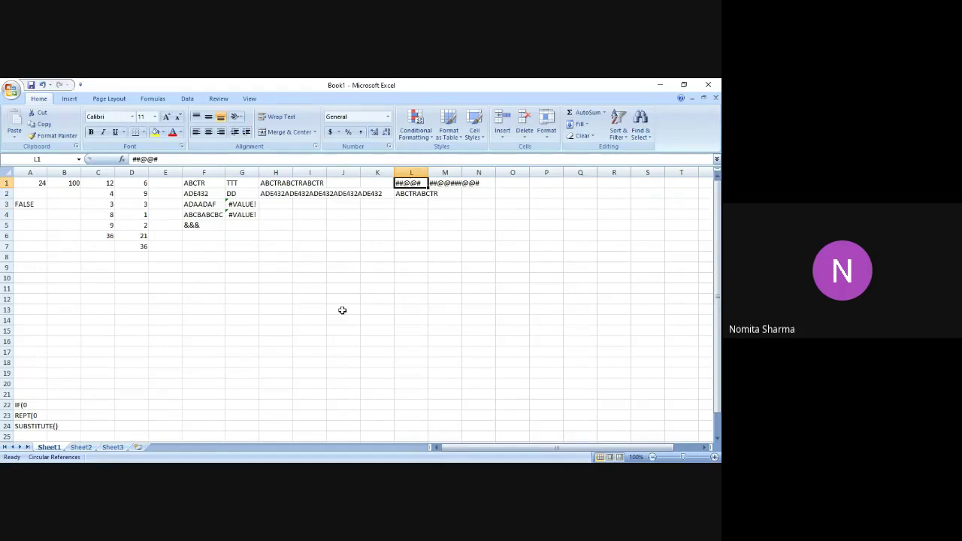